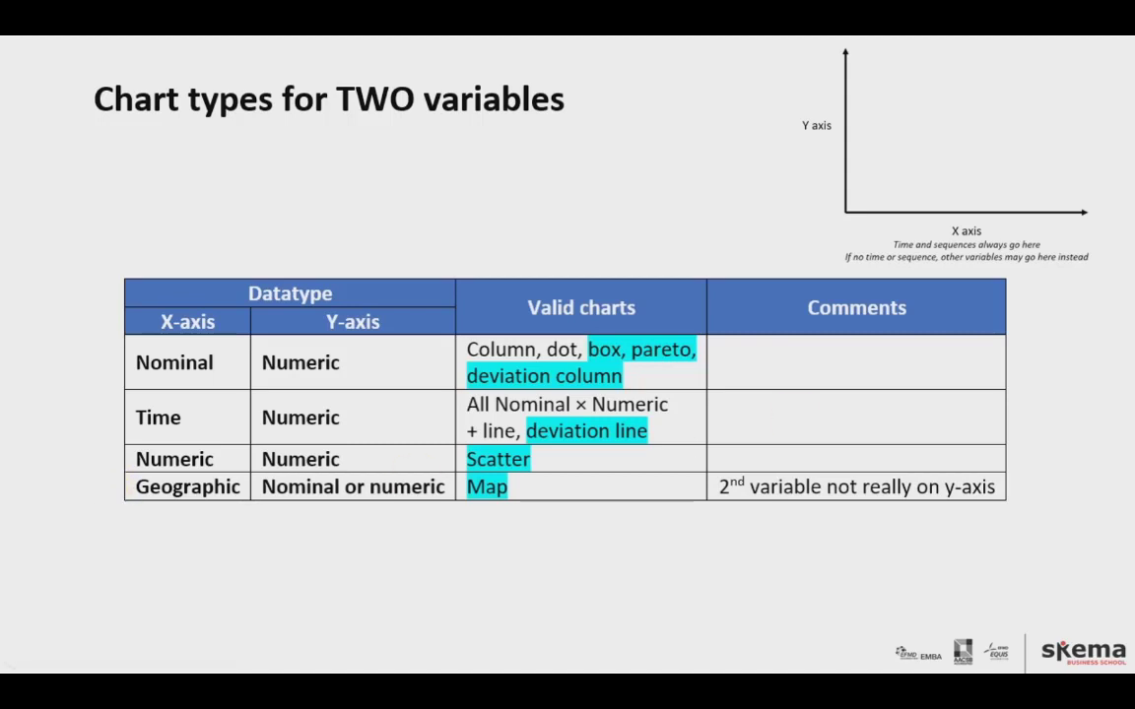
key("Right")
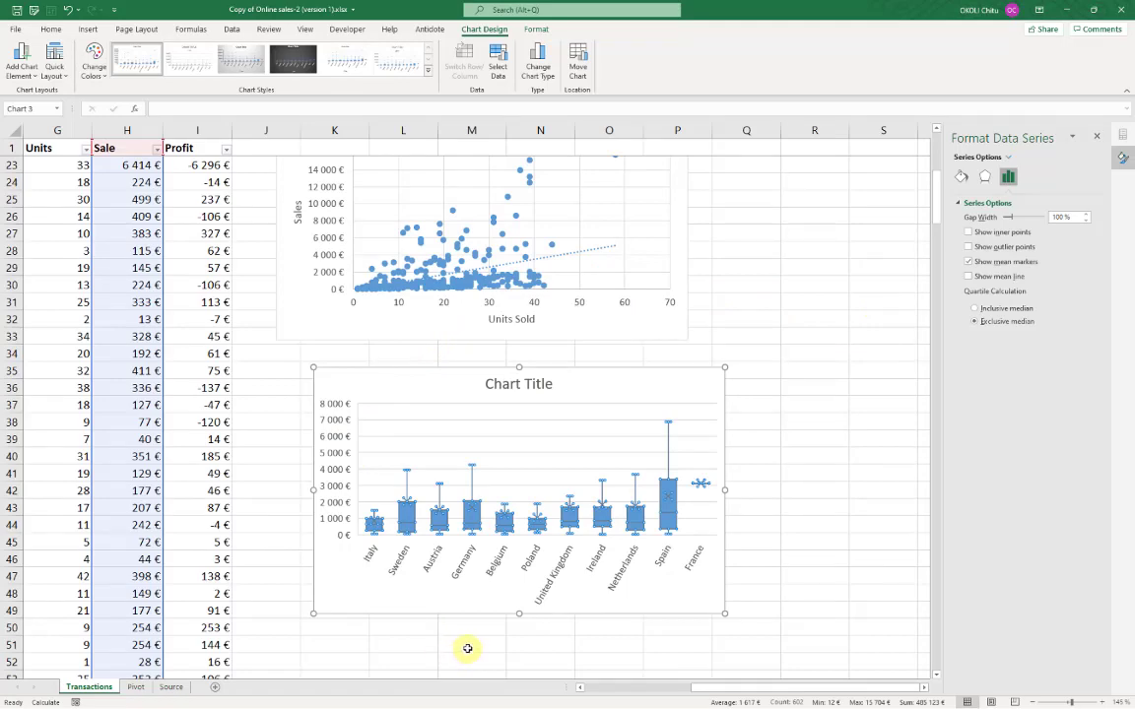
left_click(611, 693)
left_click(287, 350)
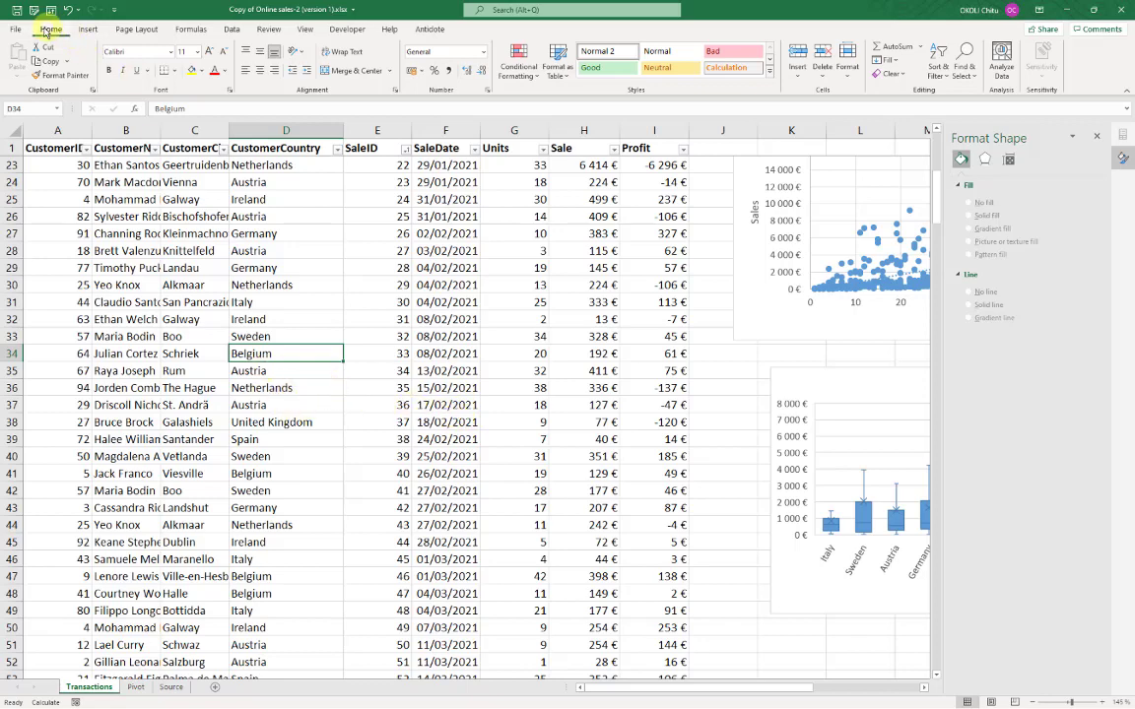
left_click(87, 28)
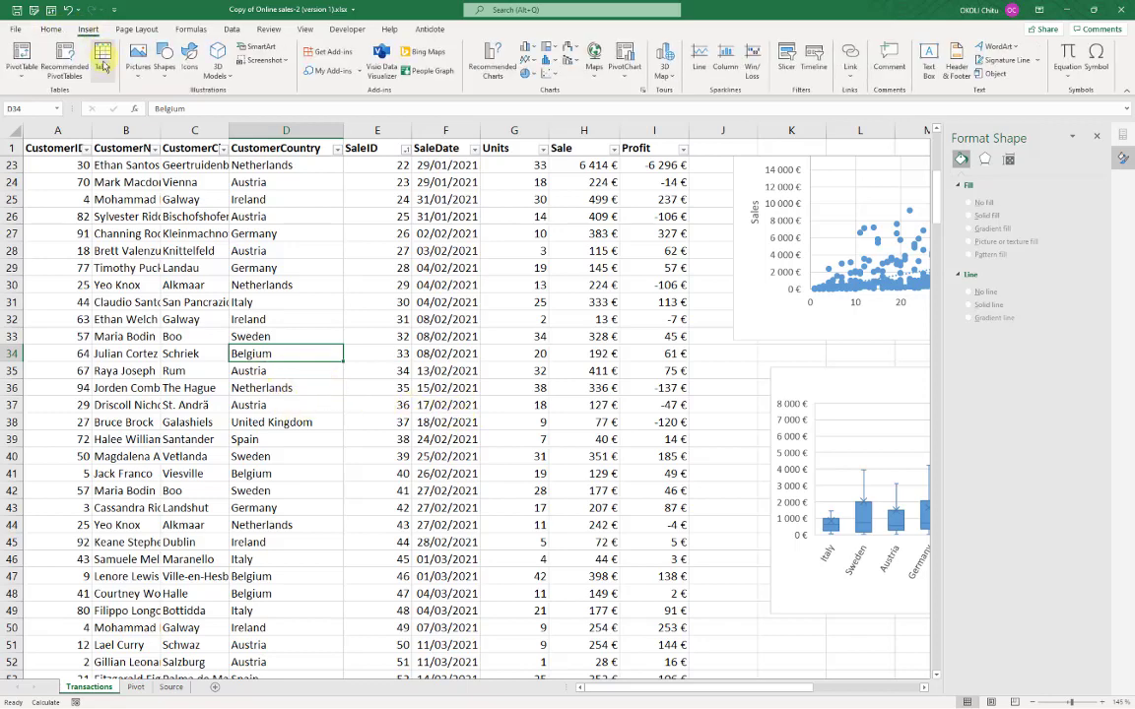
left_click(27, 67)
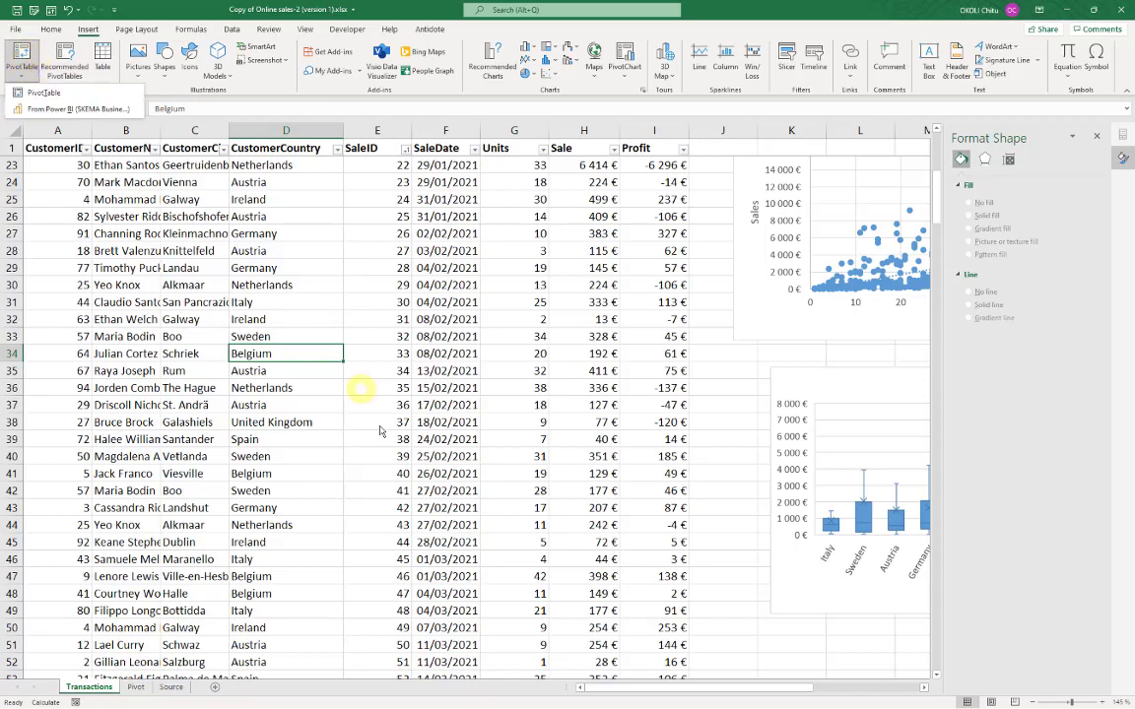
left_click(139, 688)
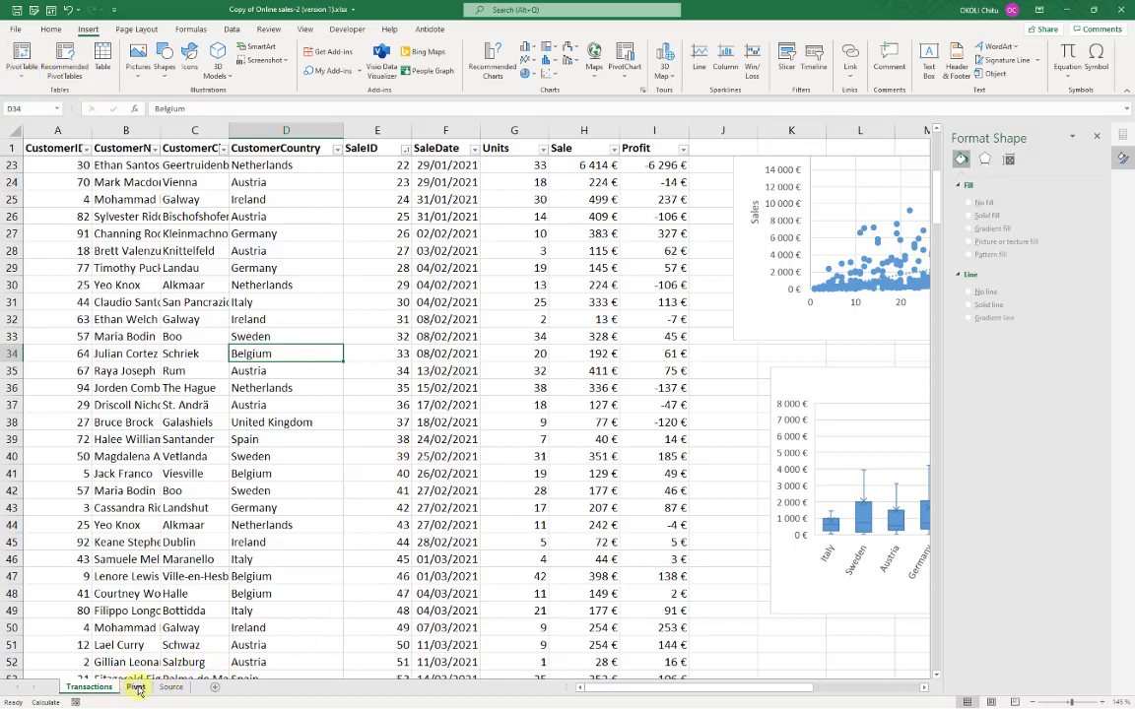
On the Pivot sheet, copy the profit-by-country PivotTable (A89:C103) and paste it at A121, below the quarterly PivotTable
left_click(136, 688)
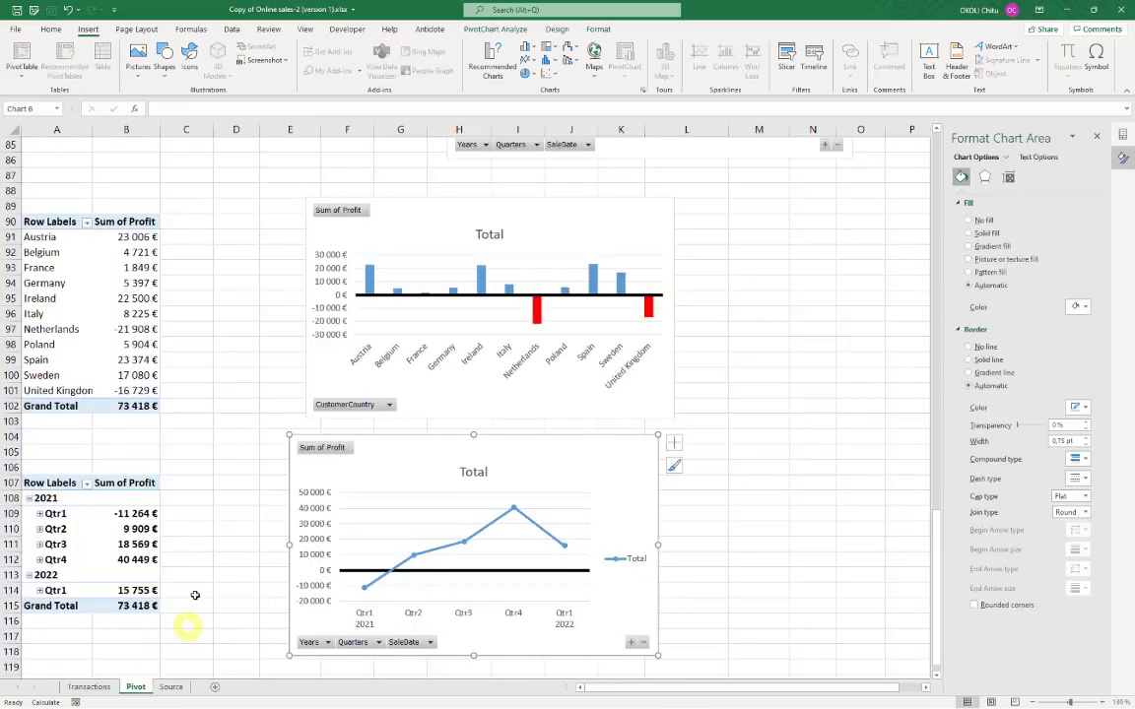
left_click(81, 254)
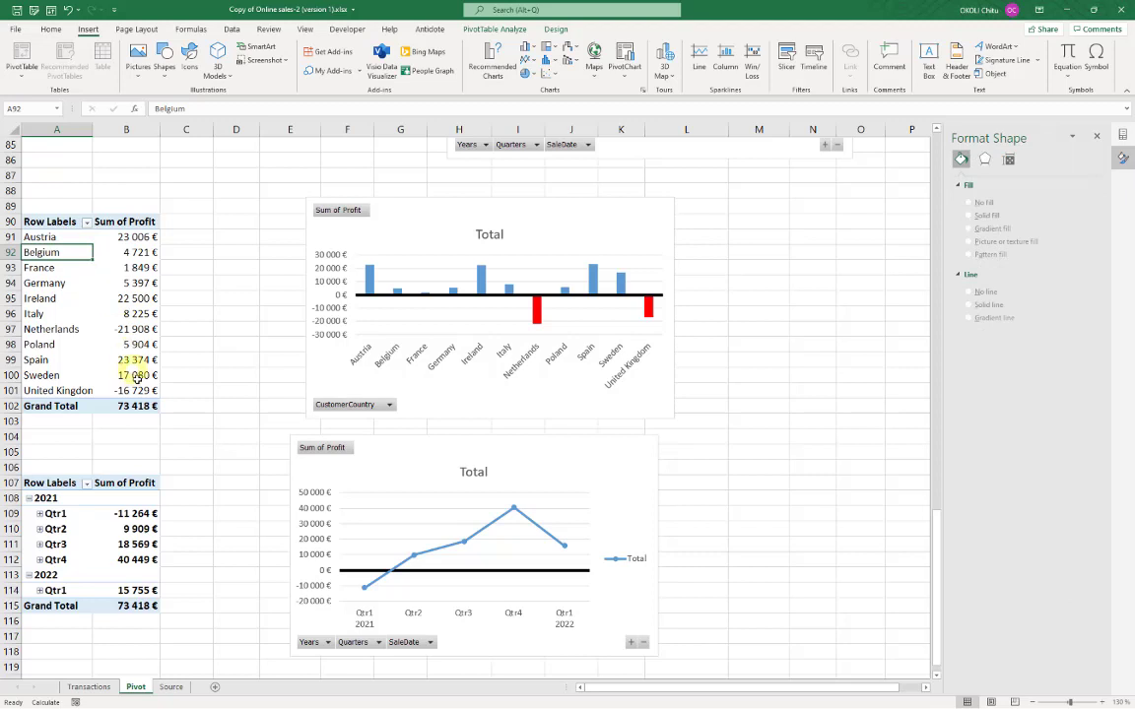
left_click_drag(181, 424, 5, 209)
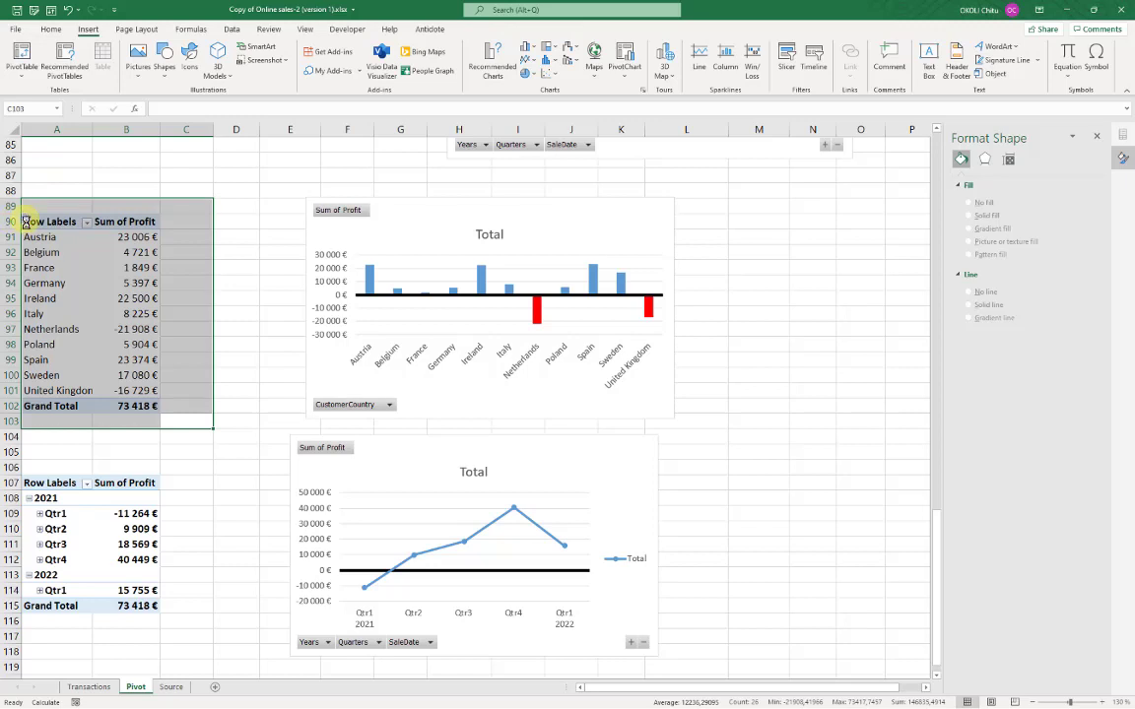
key("ctrl+c")
scroll(225, 466, "down", 4)
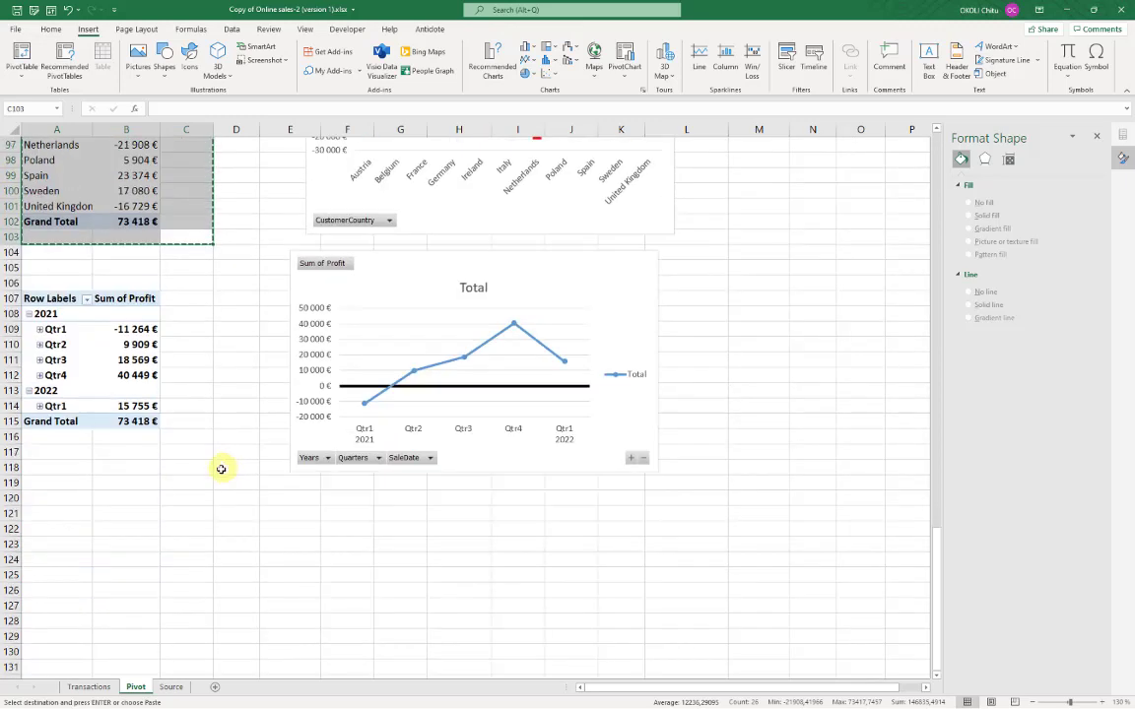
left_click(70, 514)
key("ctrl+v")
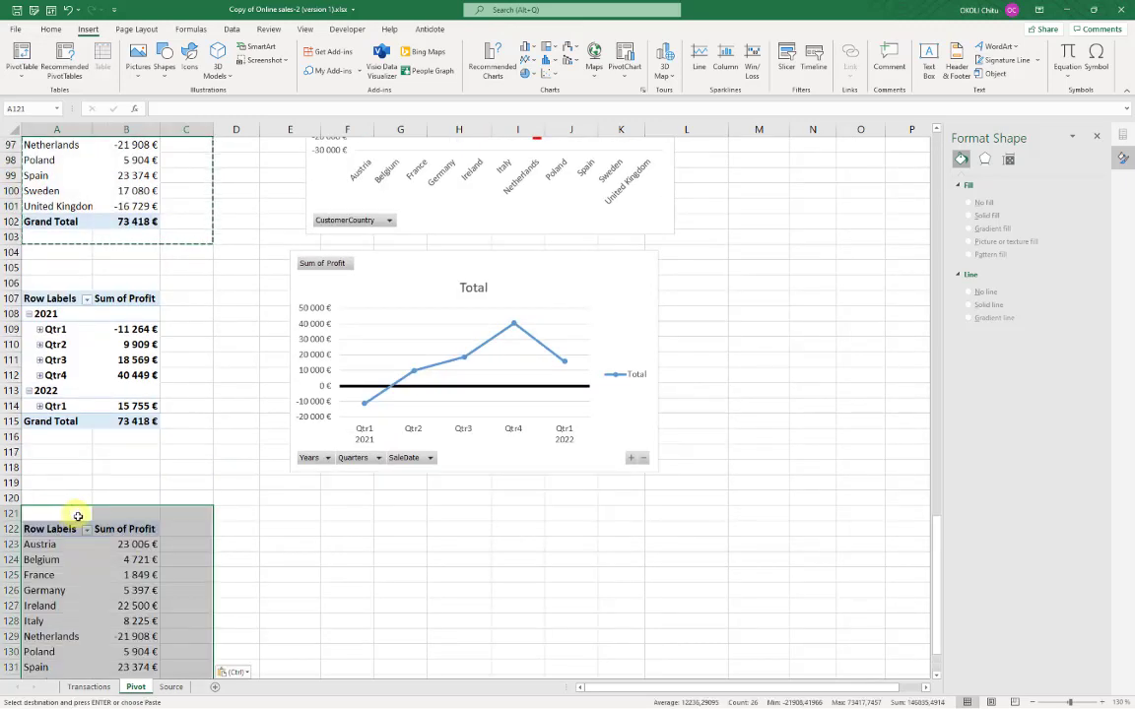
Try to insert a filled map chart directly from the copied profit-by-country PivotTable
left_click(126, 560)
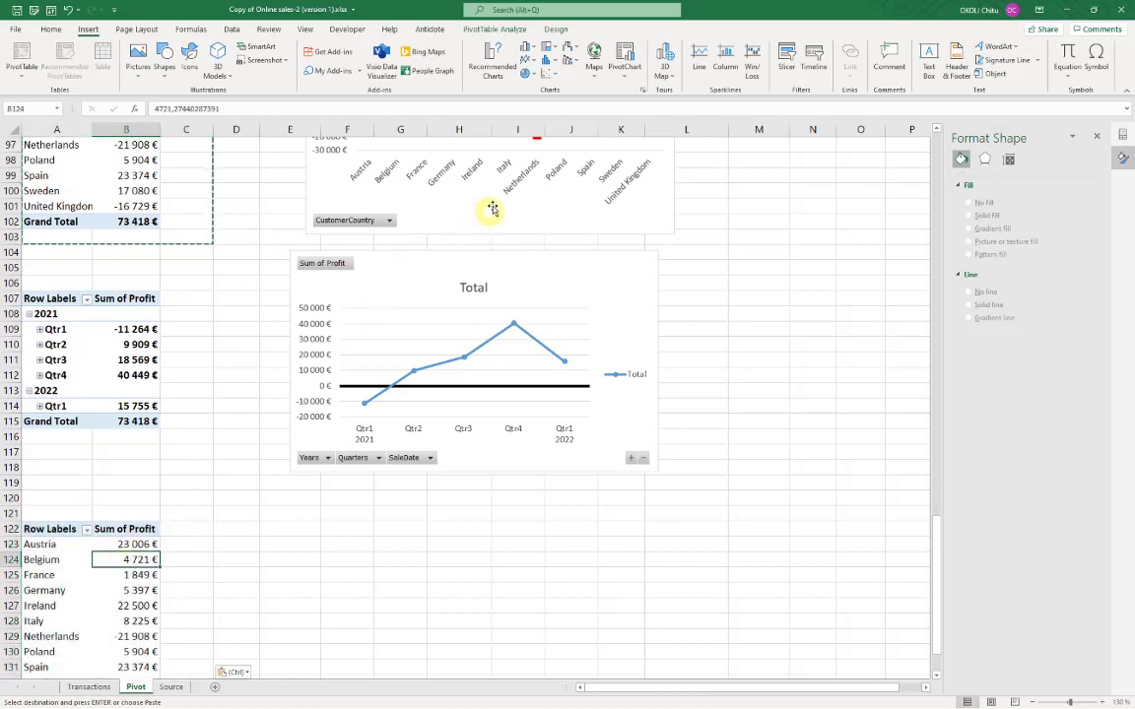
left_click(642, 91)
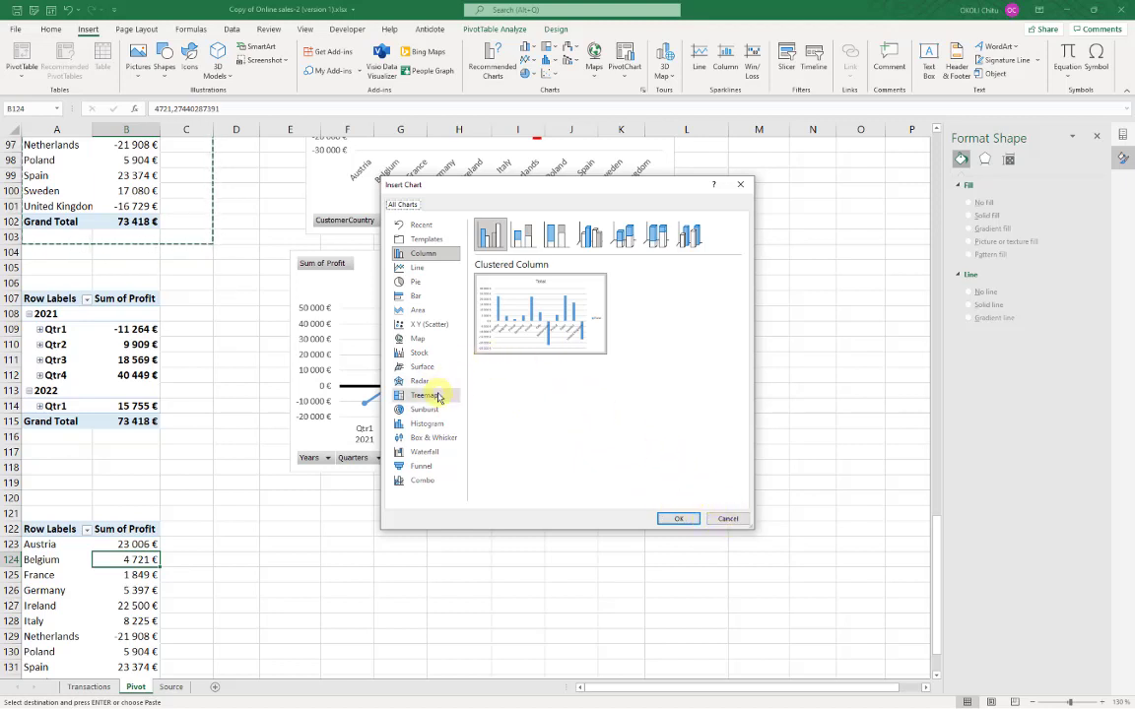
left_click(426, 339)
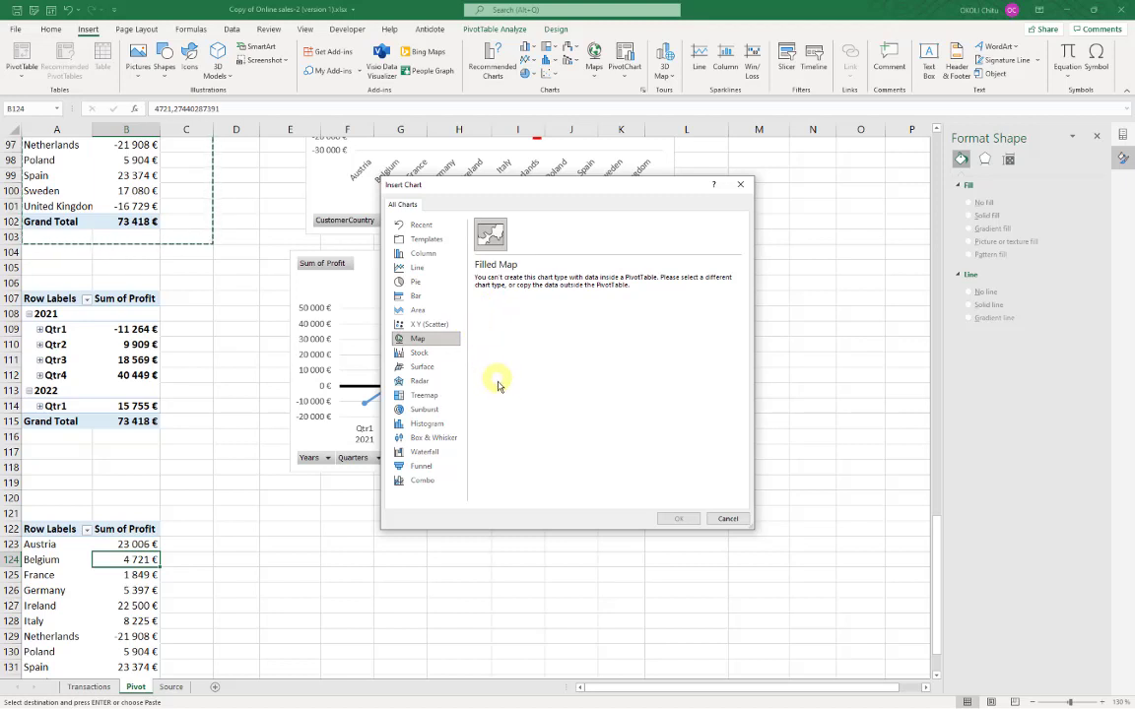
left_click(727, 521)
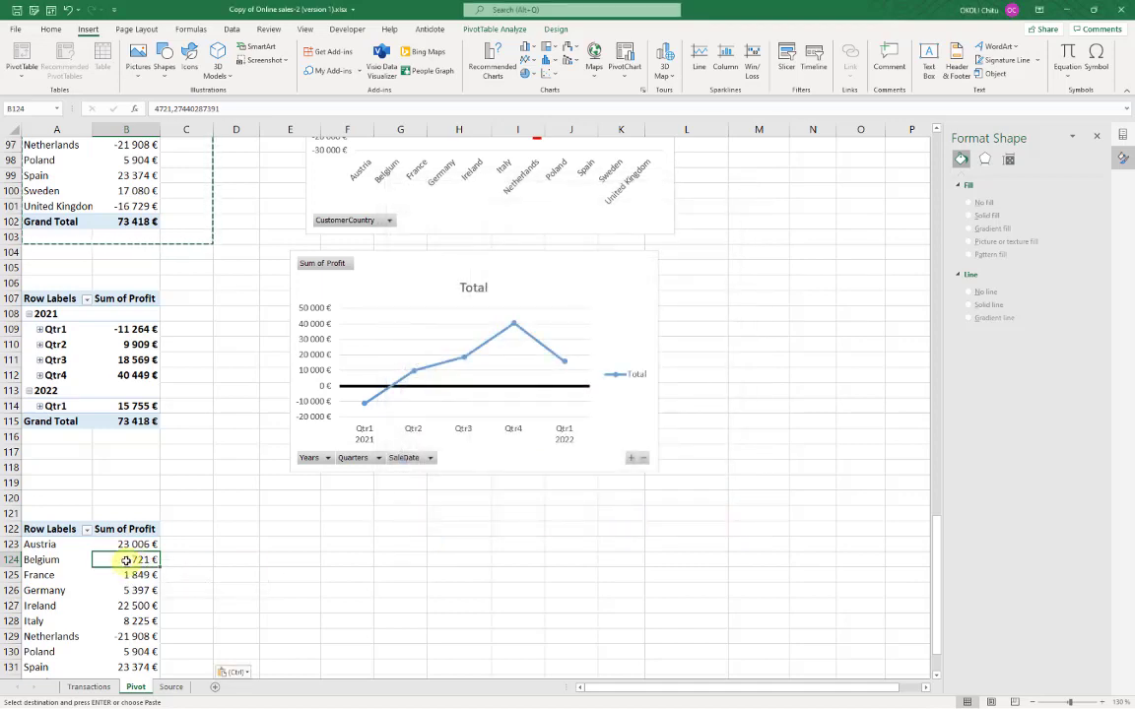
Copy the PivotTable's header and country rows A122:B133, without the grand total, and paste them outside the PivotTable at D122
scroll(141, 558, "down", 2)
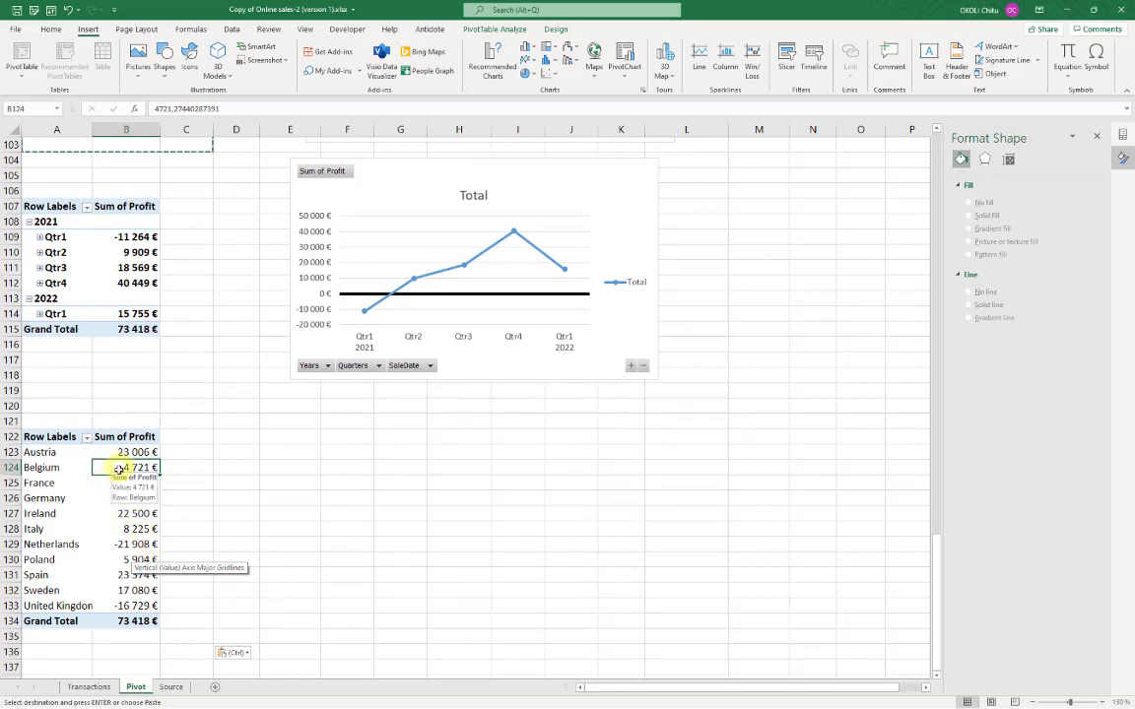
left_click(1120, 137)
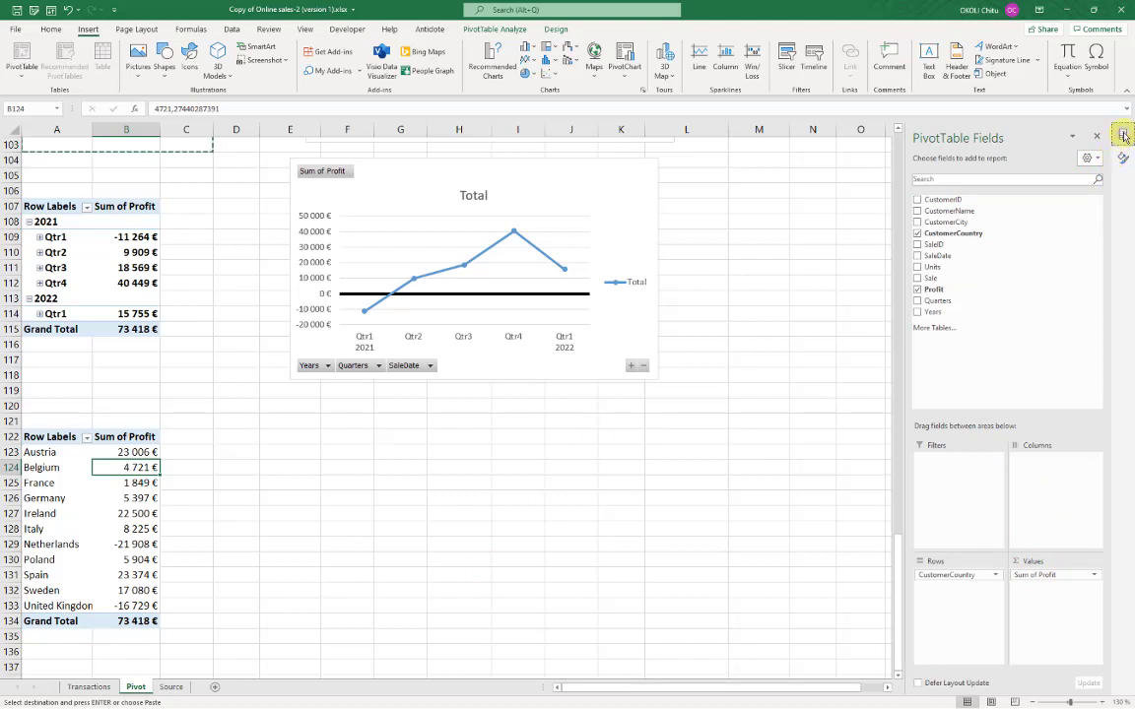
left_click(82, 484)
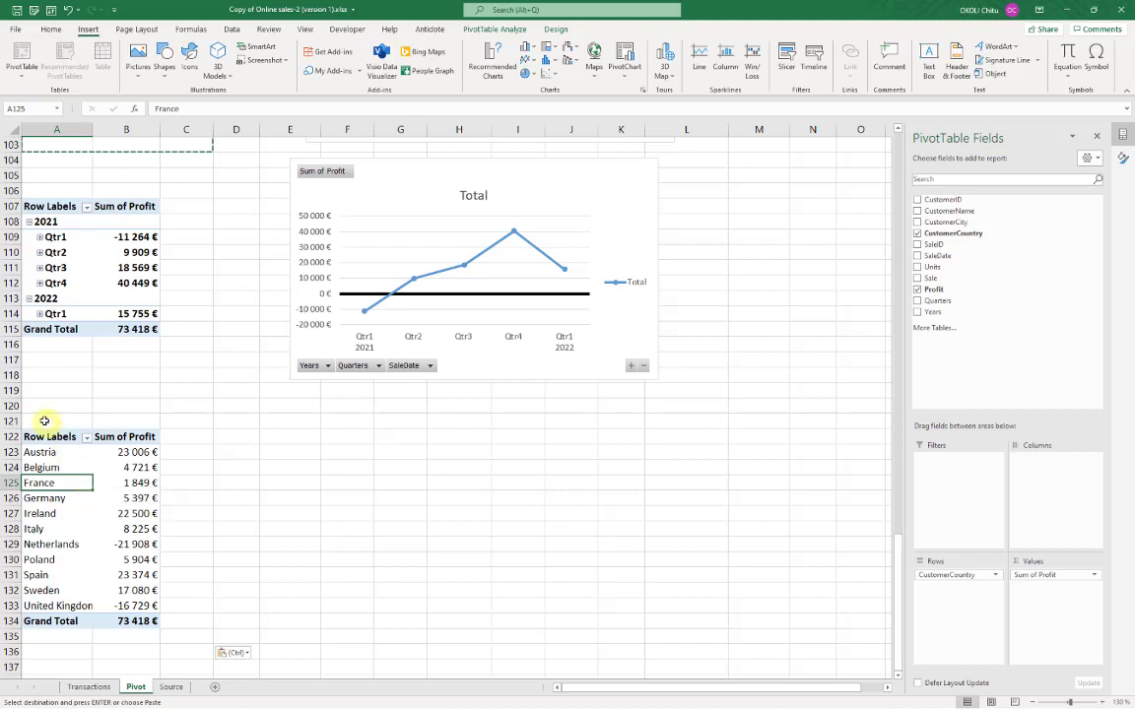
left_click_drag(45, 435, 124, 606)
key("ctrl+v")
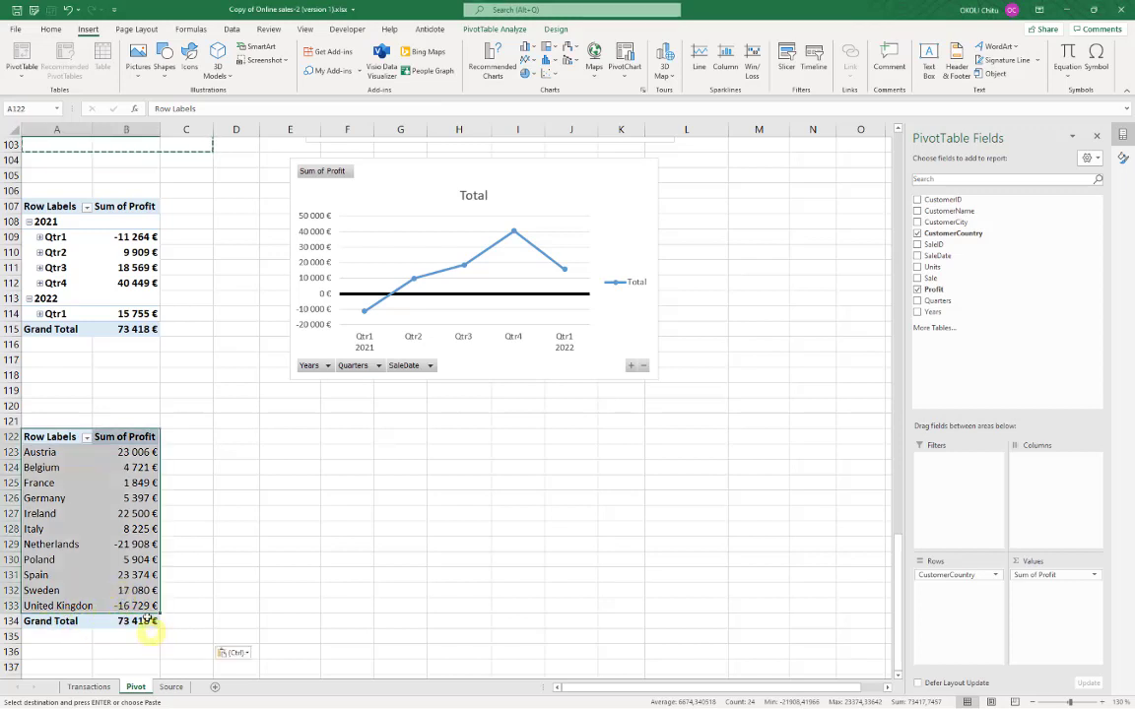
right_click(98, 495)
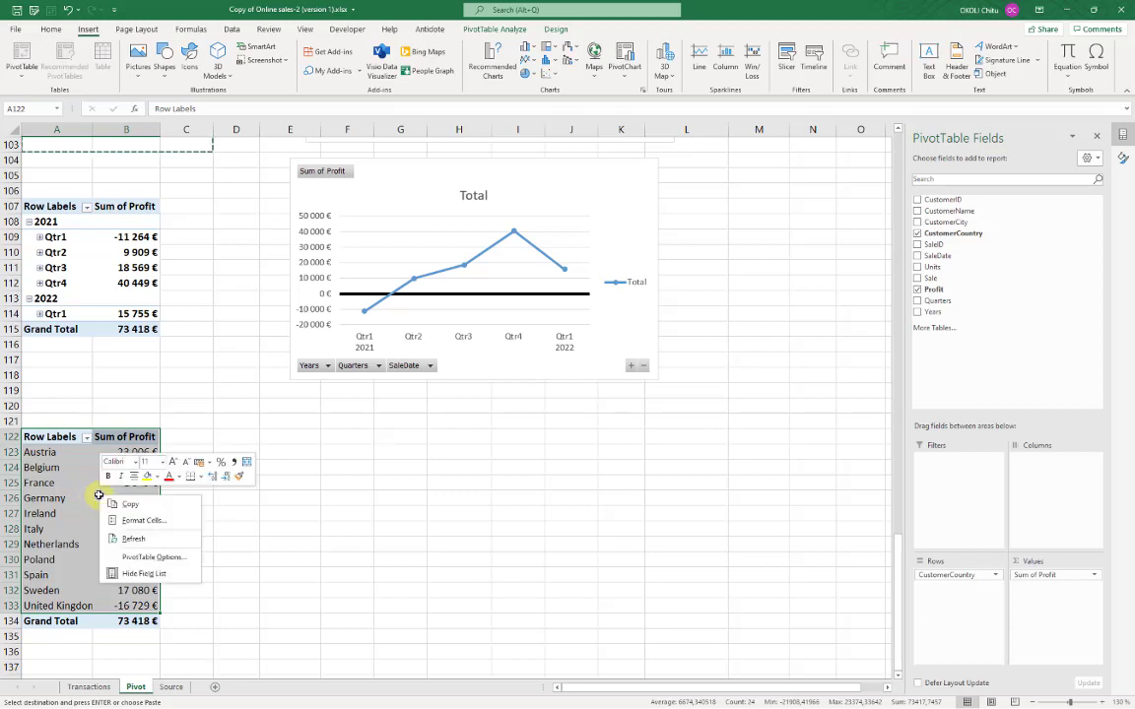
left_click(164, 507)
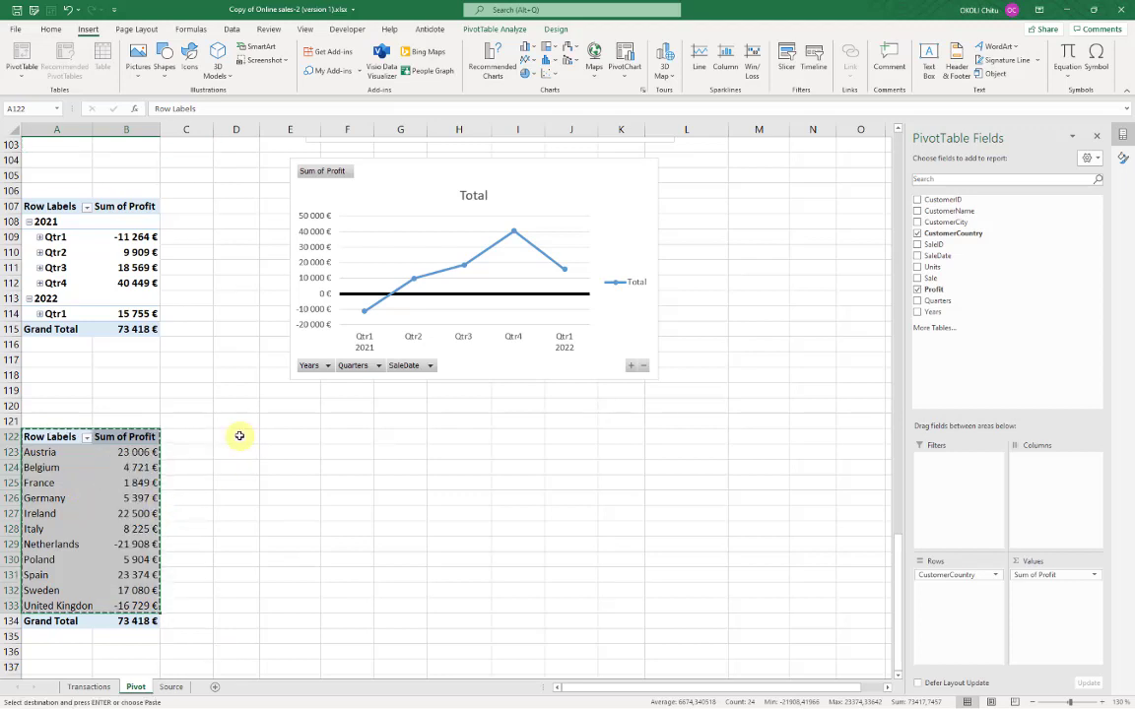
left_click(240, 438)
right_click(241, 438)
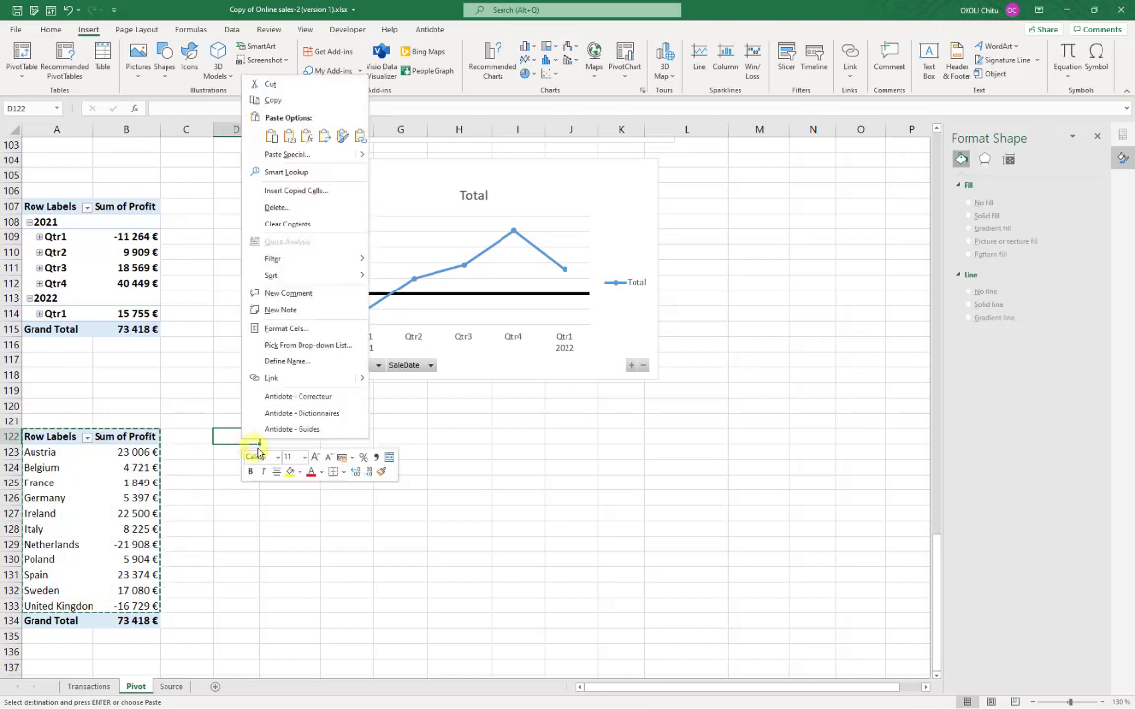
left_click(271, 137)
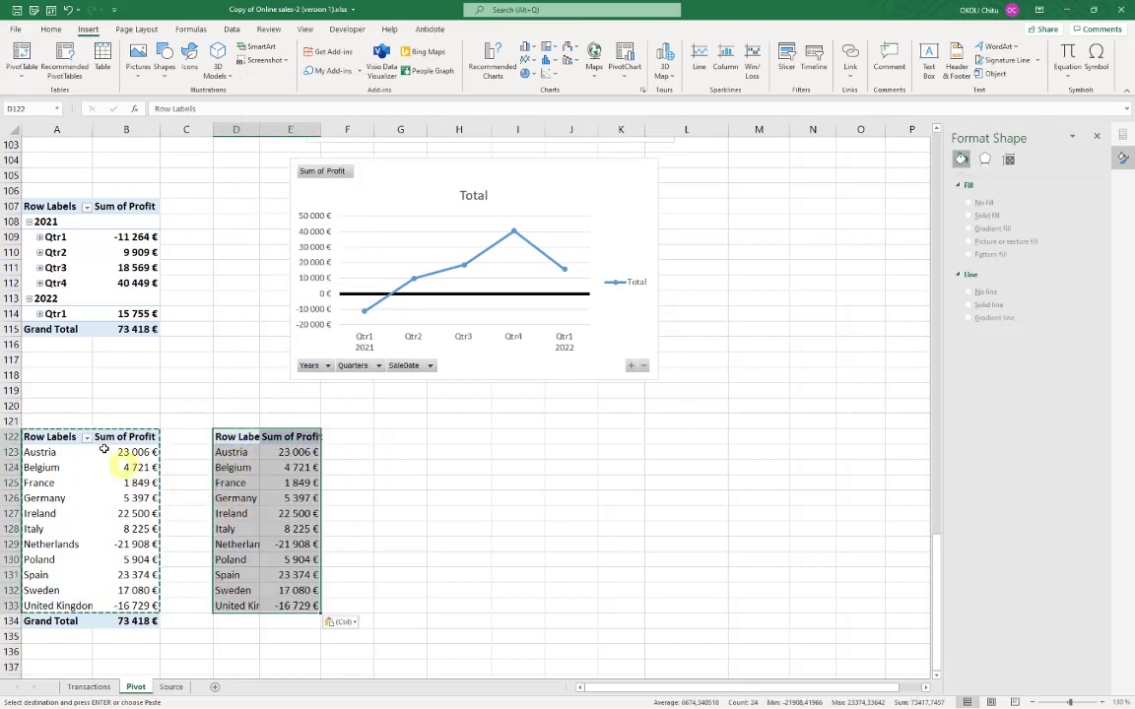
Rename the pasted table's headers to Country in D122 and Profits in E122
left_click(111, 498)
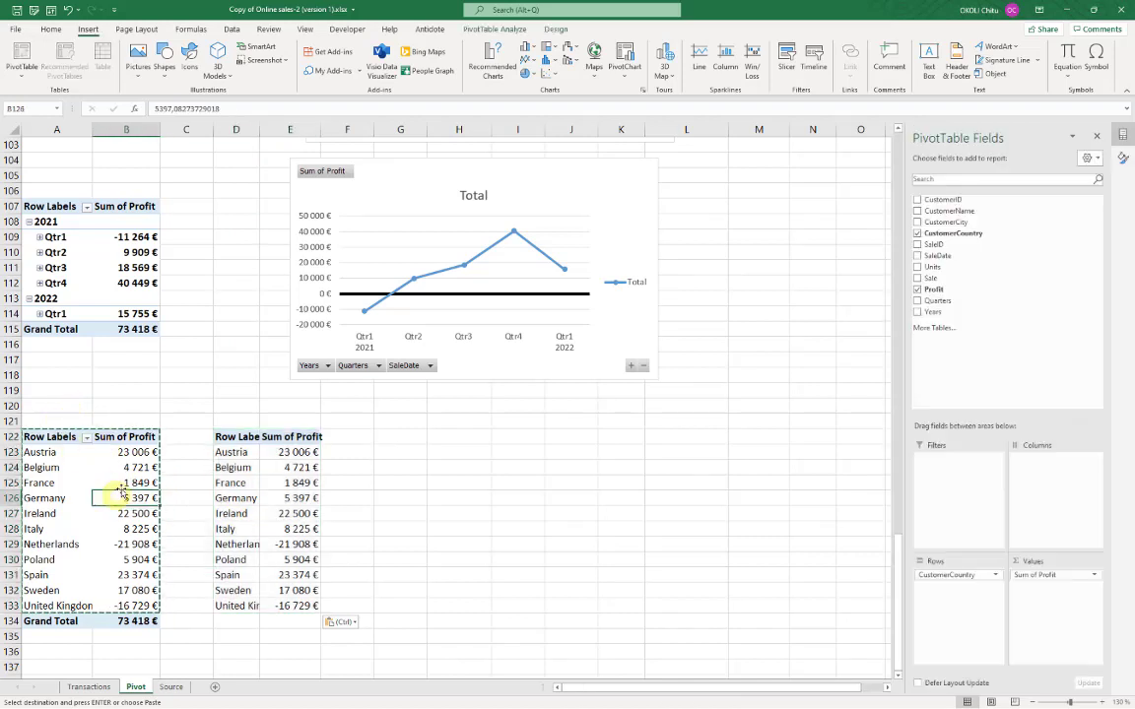
left_click(236, 452)
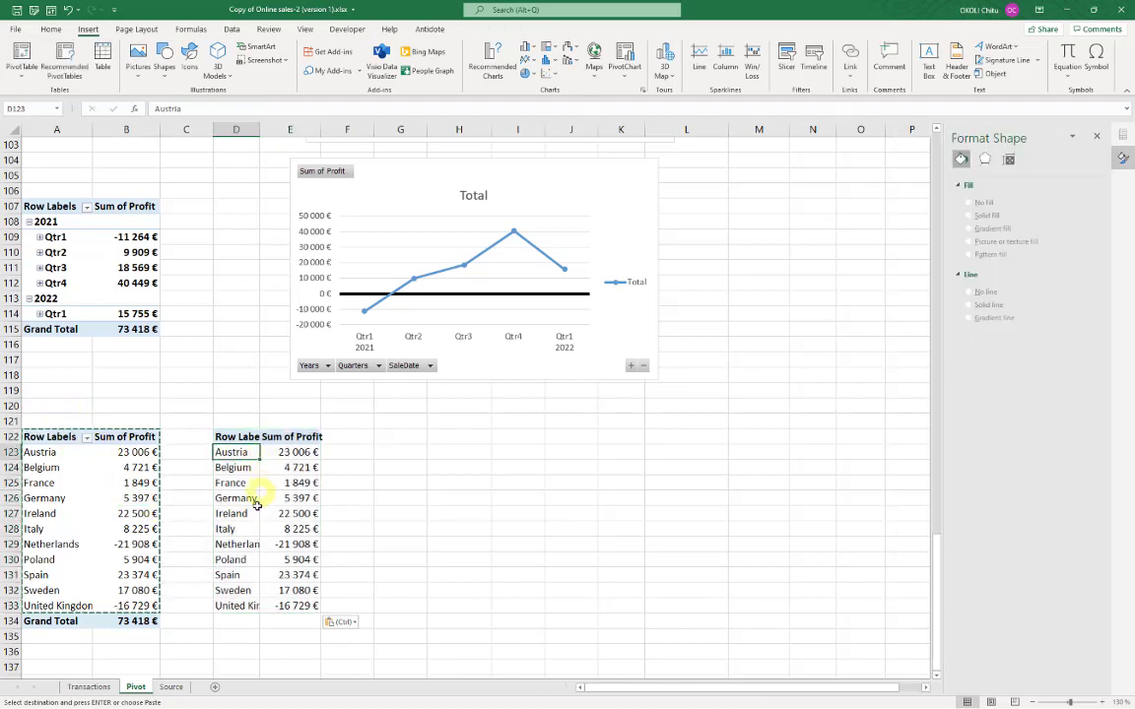
left_click(242, 437)
type("Count")
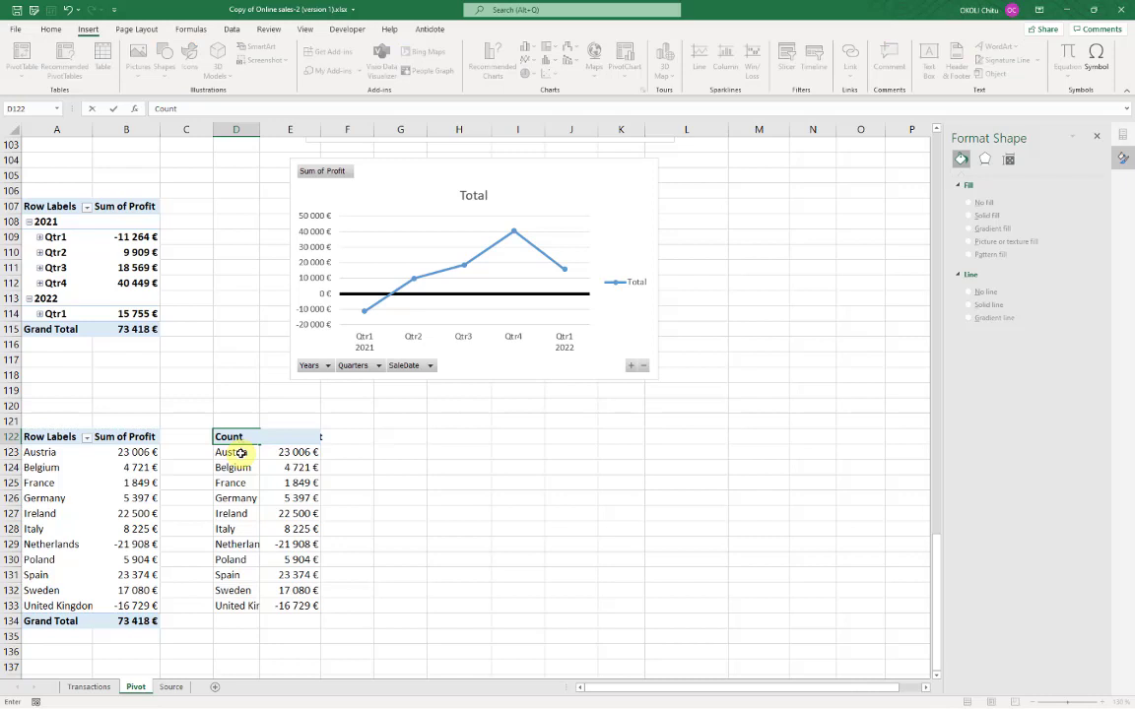
type("ry")
key("Tab")
type("Pr")
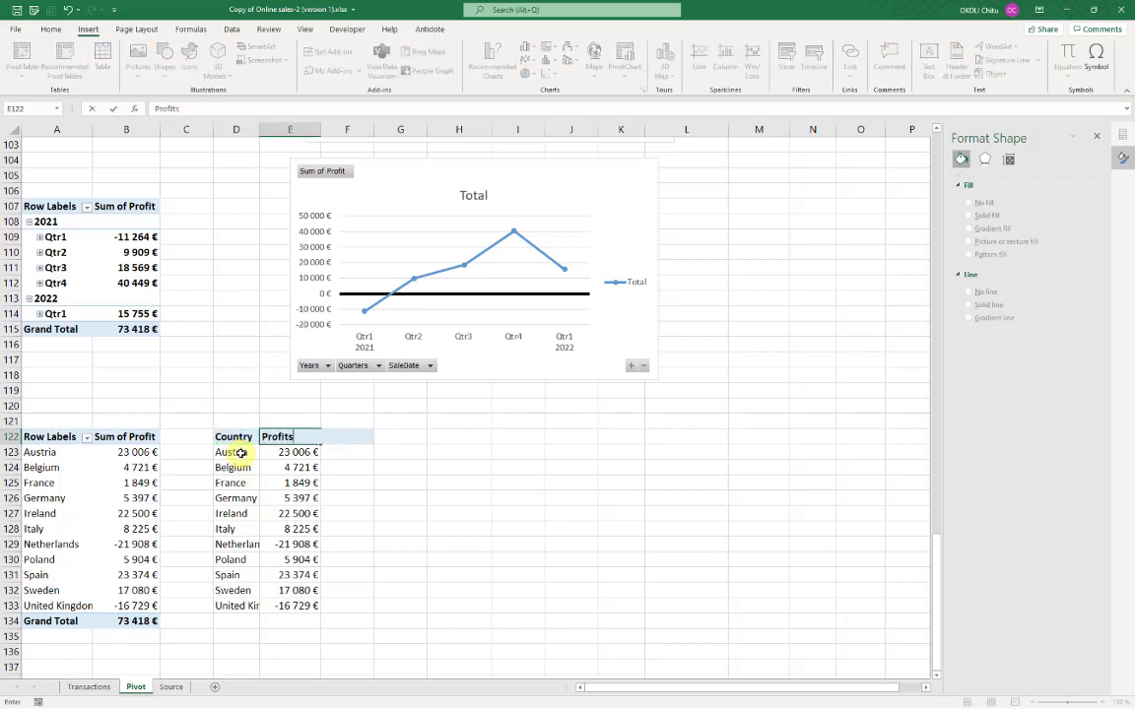
left_click(237, 498)
Autofit the widths of columns D and E to their contents
left_click_drag(227, 129, 259, 131)
double_click(260, 130)
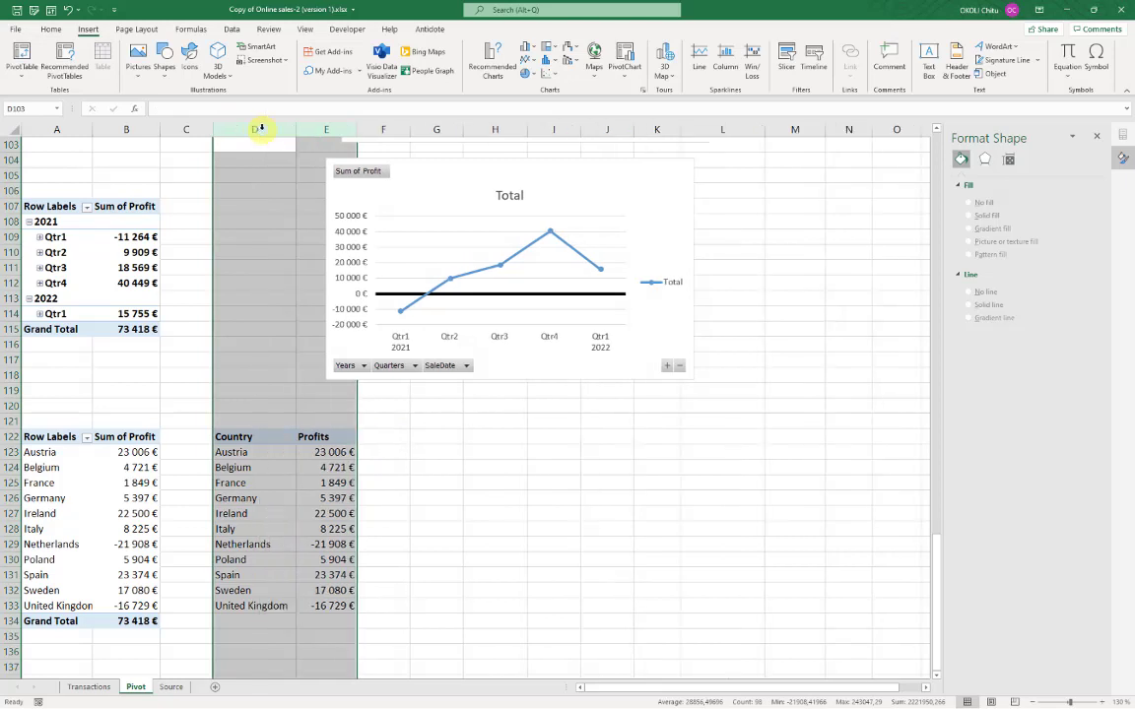
left_click(312, 450)
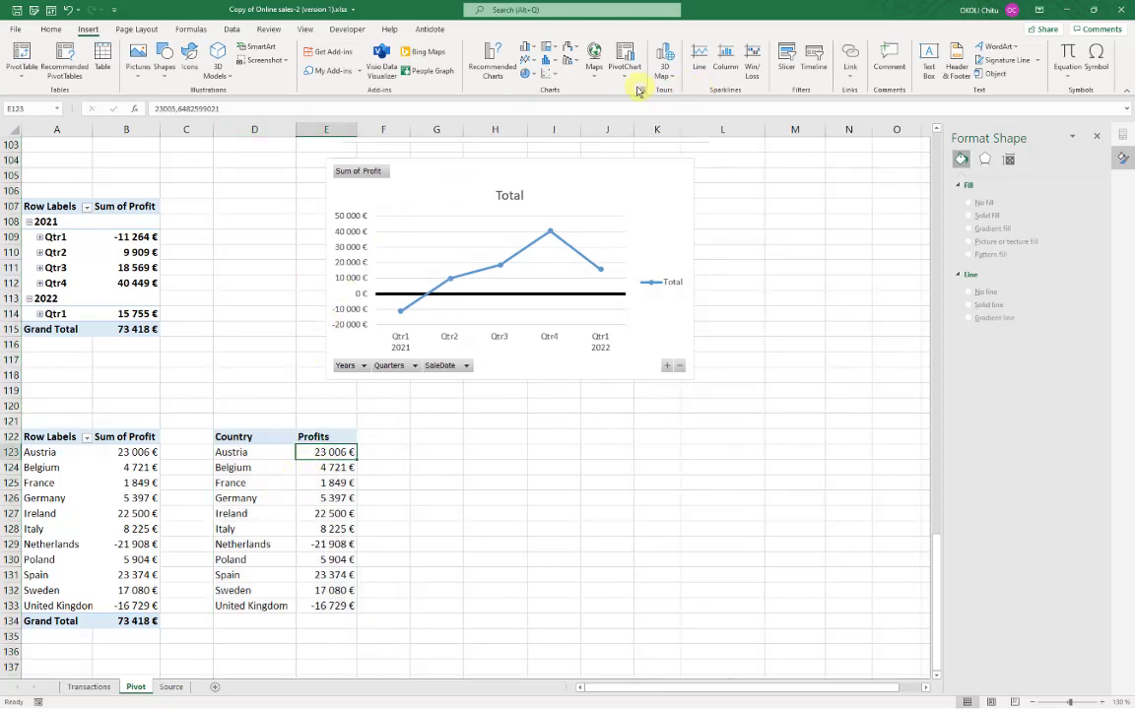
Insert a filled map chart from the Country and Profits table and extend its data range to include United Kingdom in row 133
left_click_drag(236, 439, 321, 587)
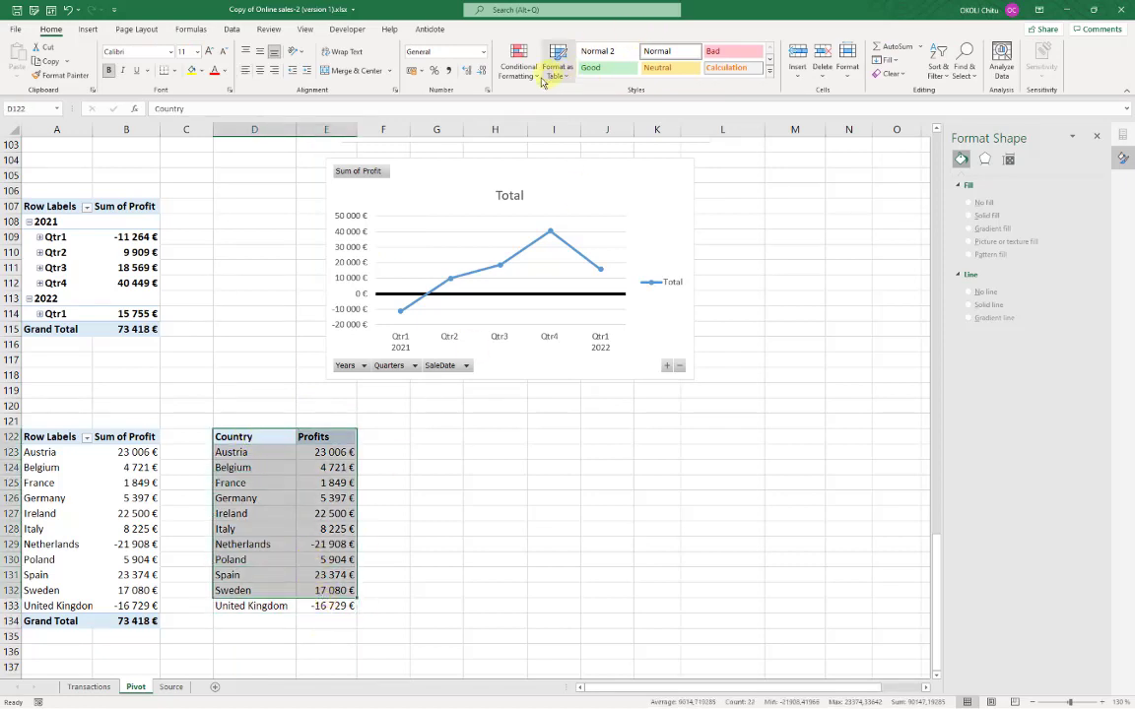
left_click(87, 29)
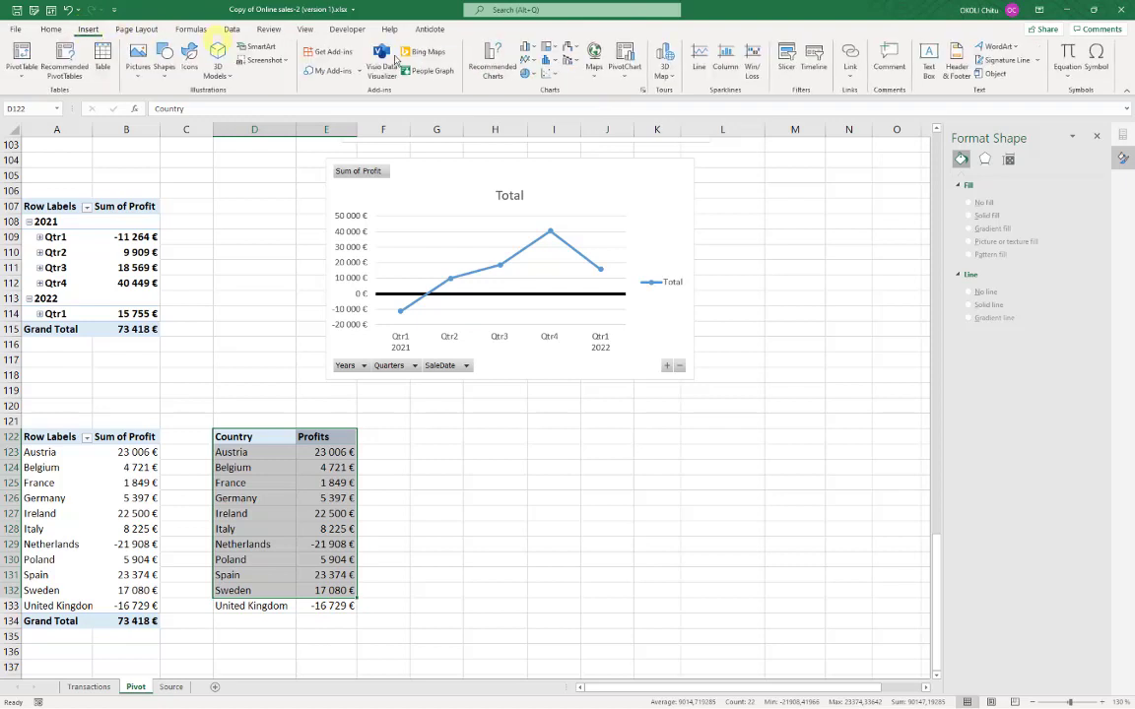
left_click(643, 90)
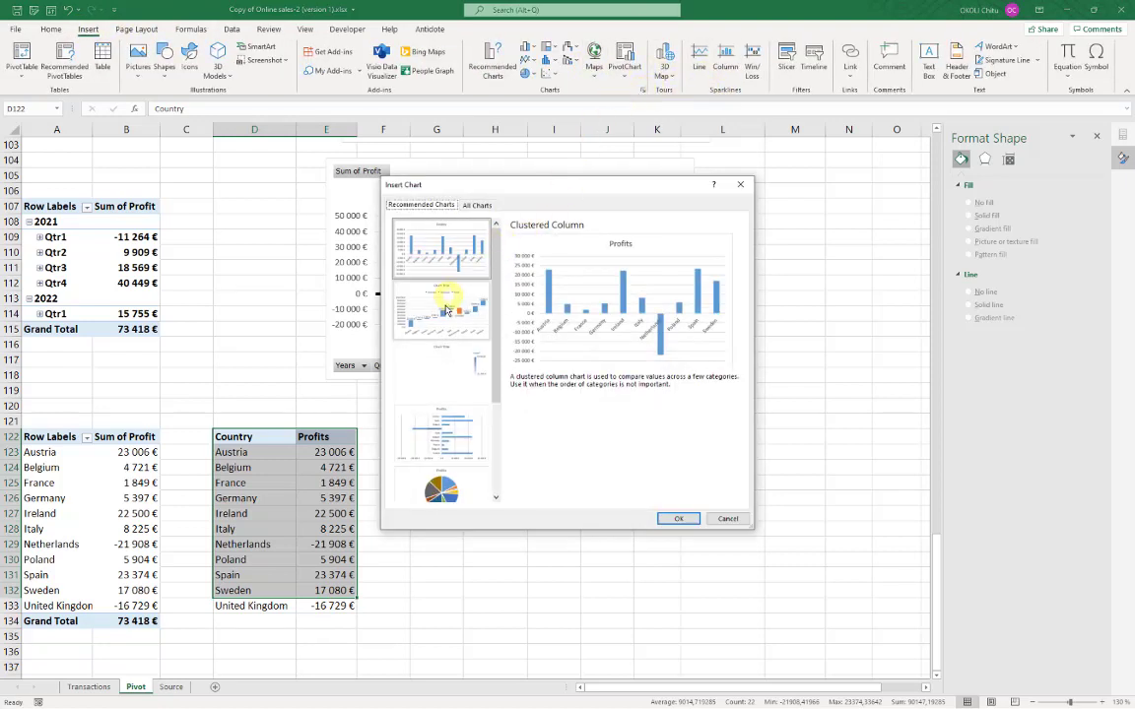
left_click(477, 205)
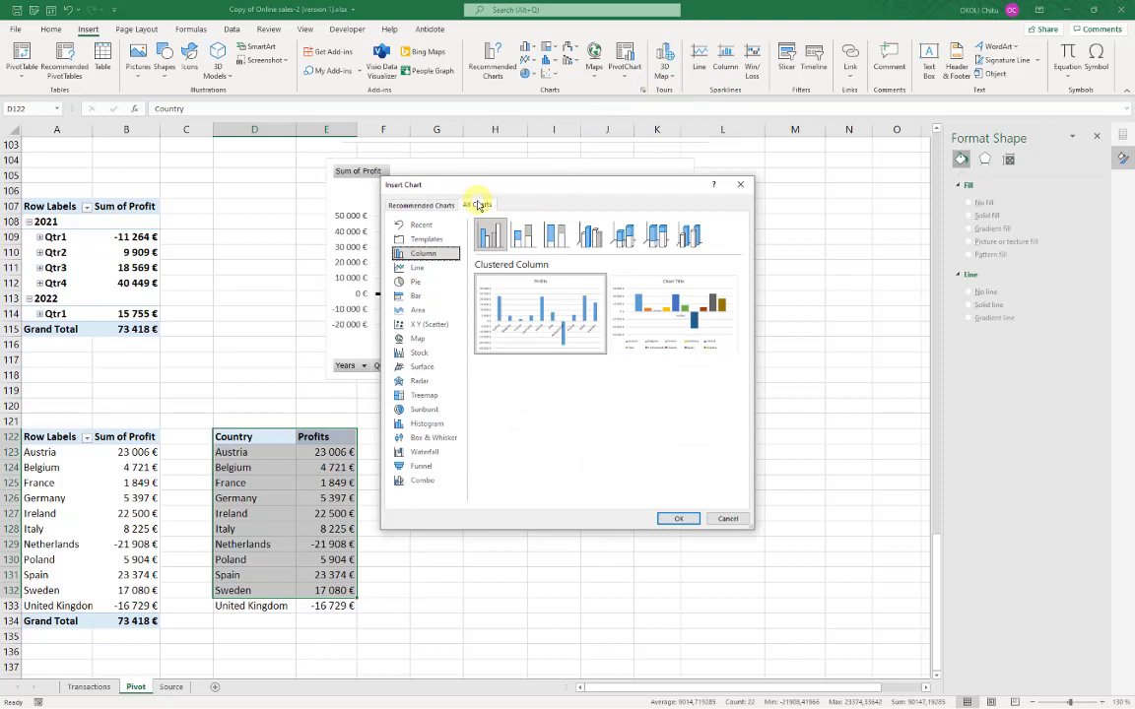
left_click(422, 339)
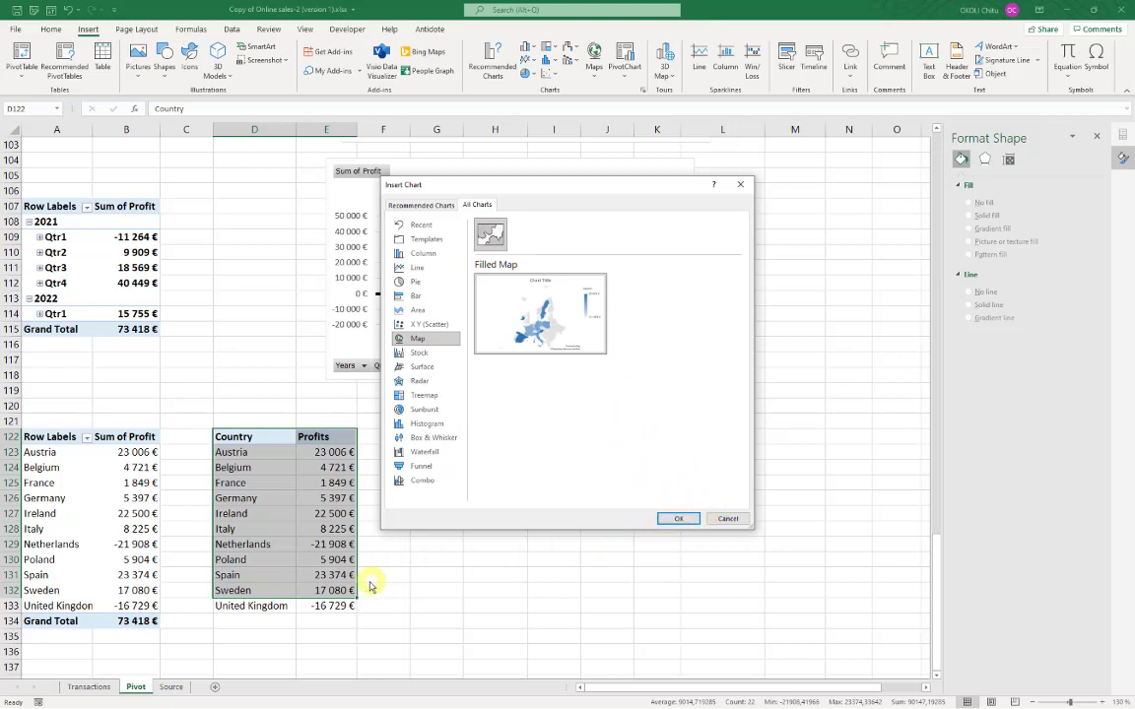
left_click(677, 518)
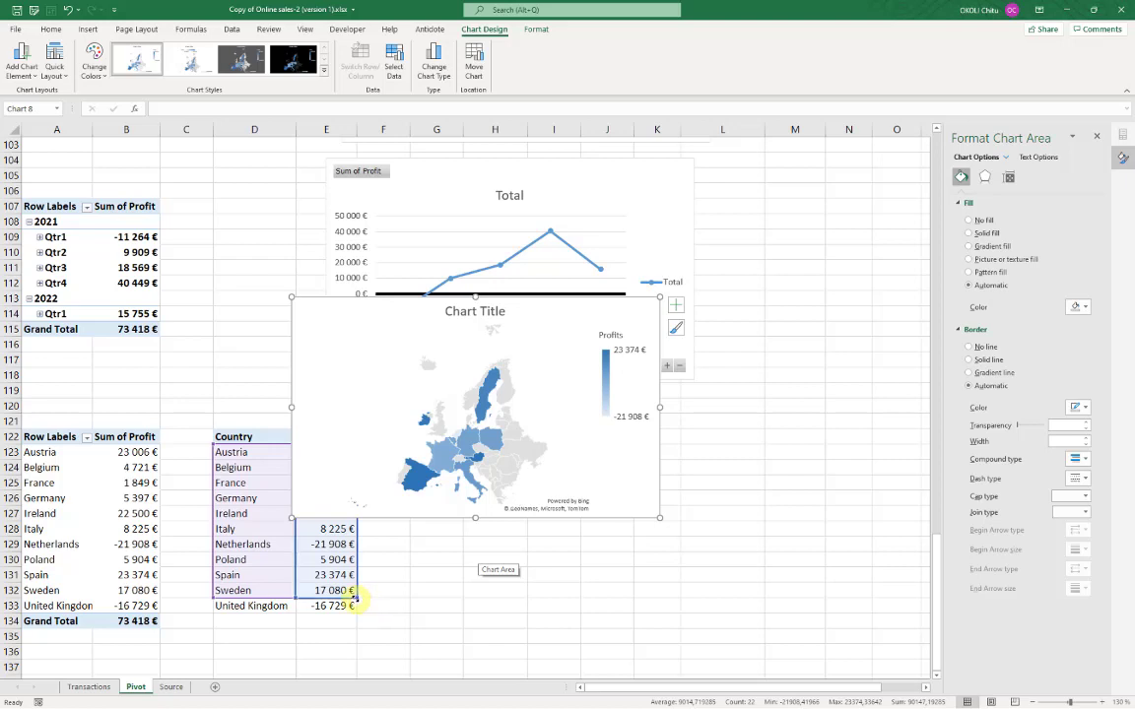
left_click_drag(357, 600, 352, 606)
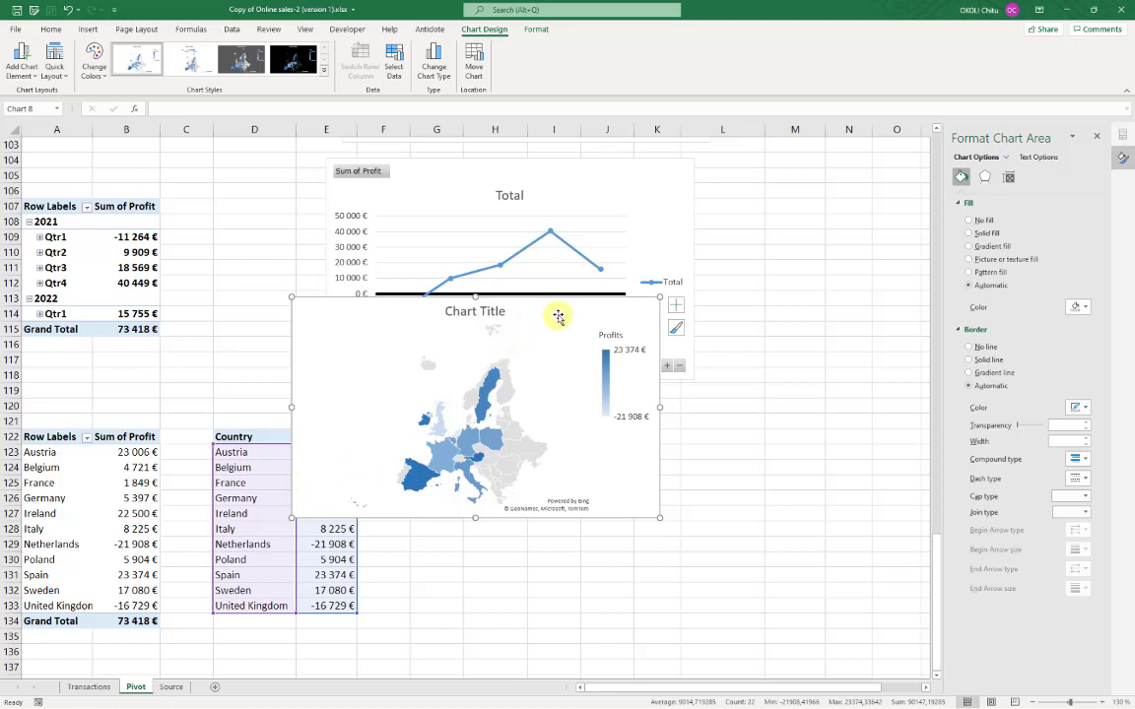
Move the map chart beside the Country and Profits table, below the line chart, and set its series color to Diverging (3-color)
left_click_drag(558, 316, 691, 432)
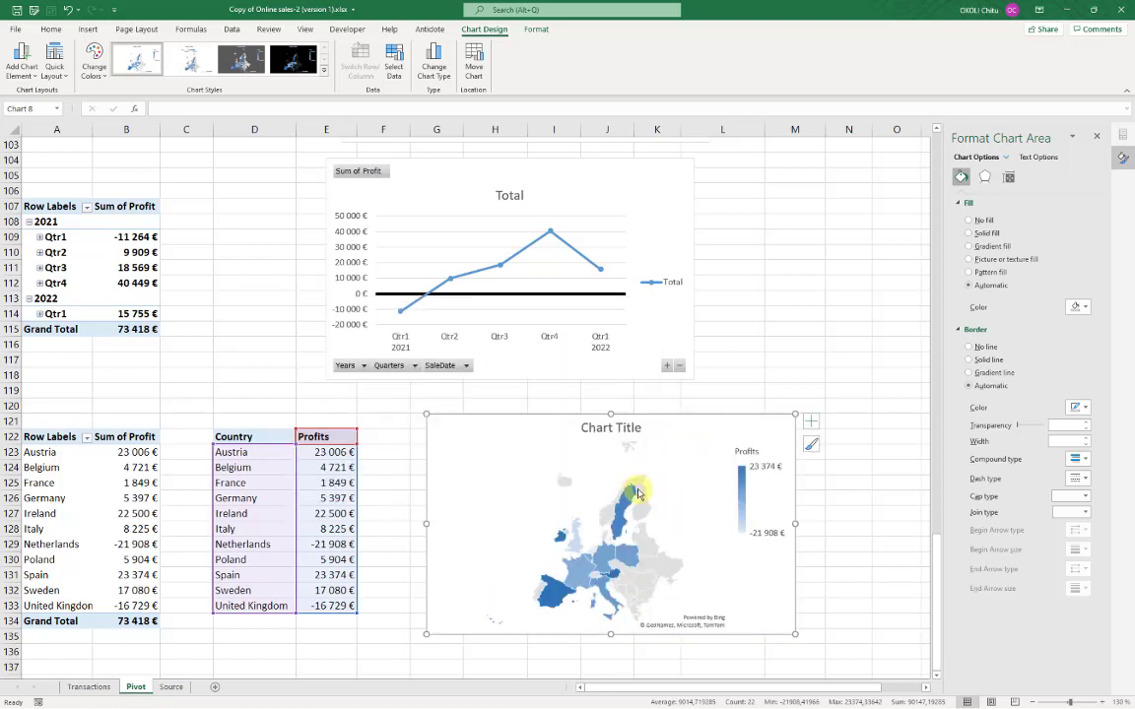
mouse_move(638, 492)
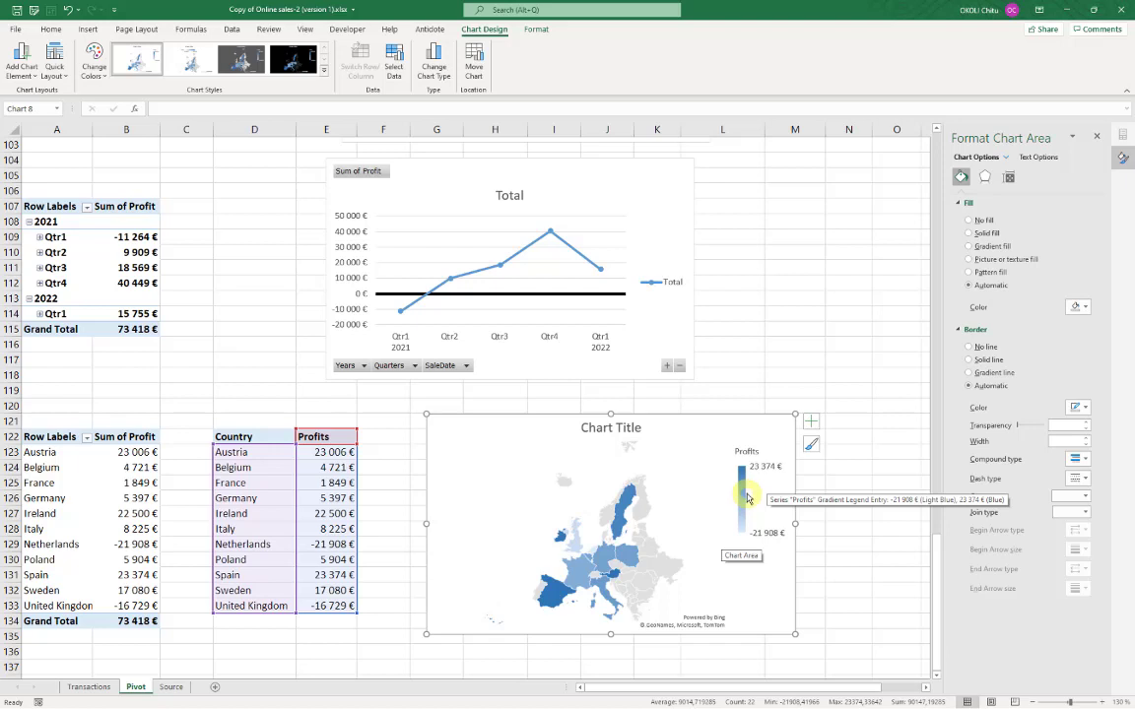
left_click(627, 558)
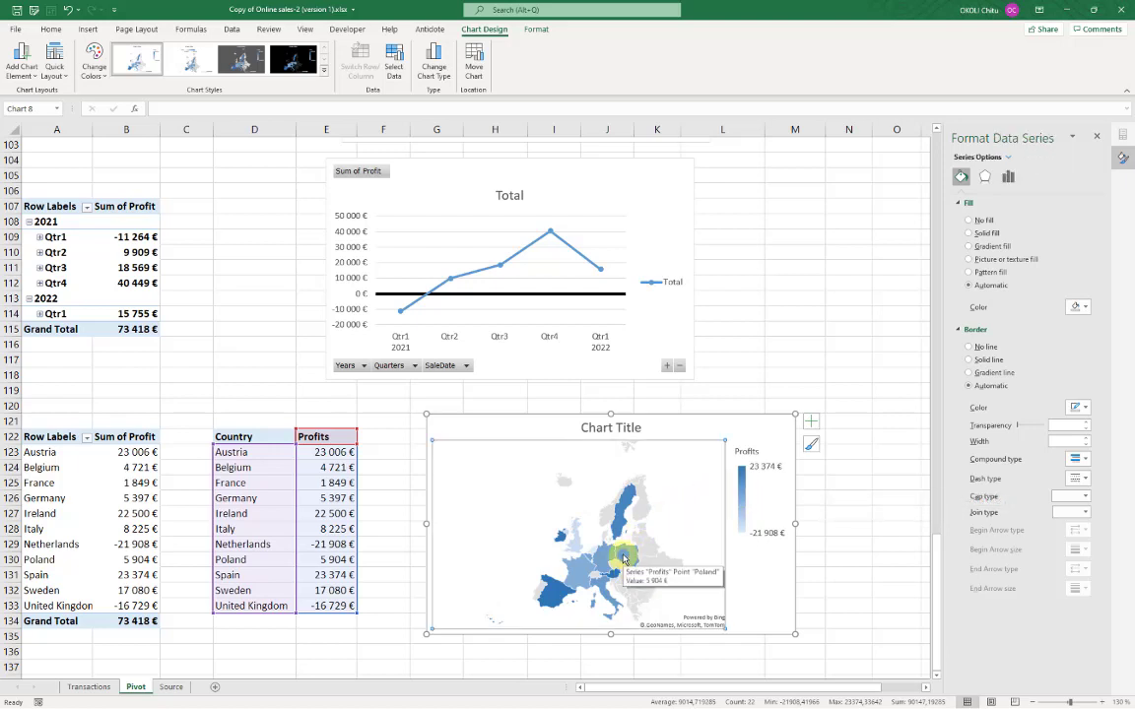
left_click(1009, 158)
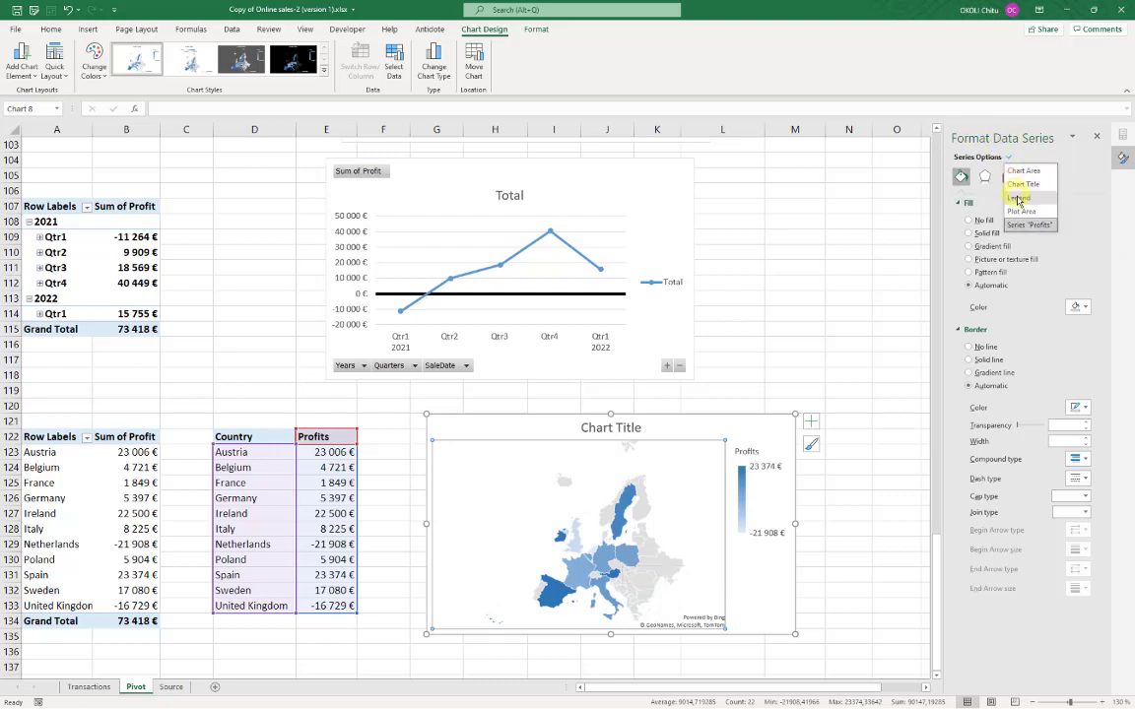
left_click(1030, 226)
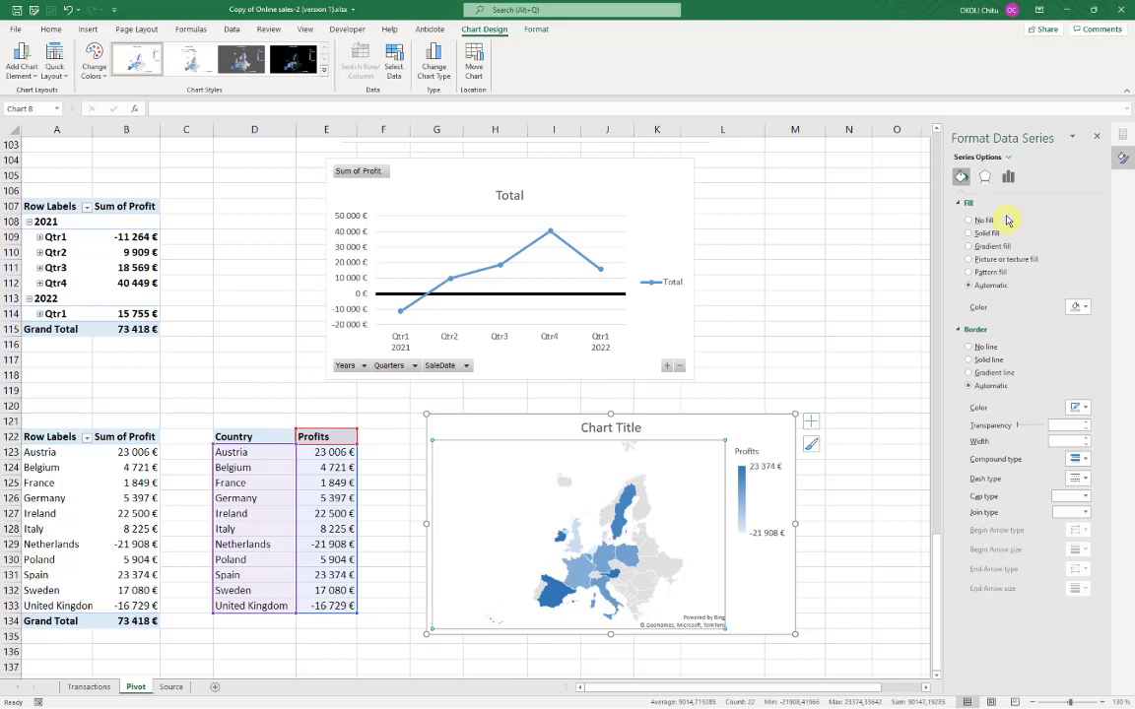
left_click(1009, 178)
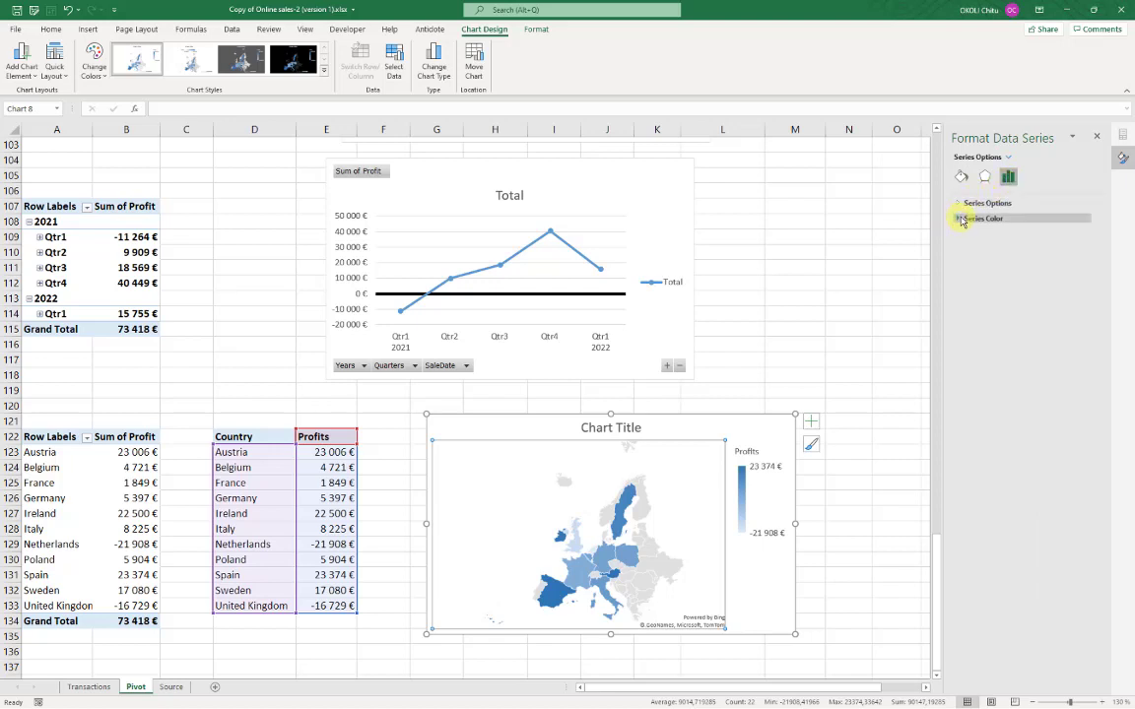
left_click(962, 219)
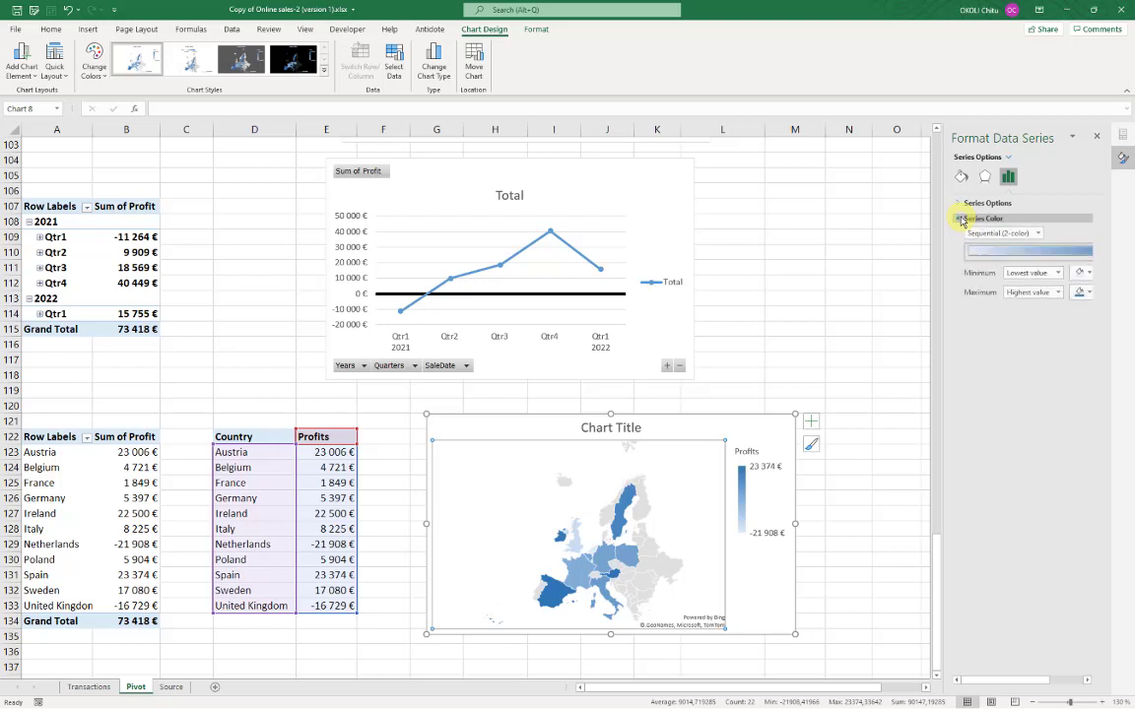
left_click(1015, 234)
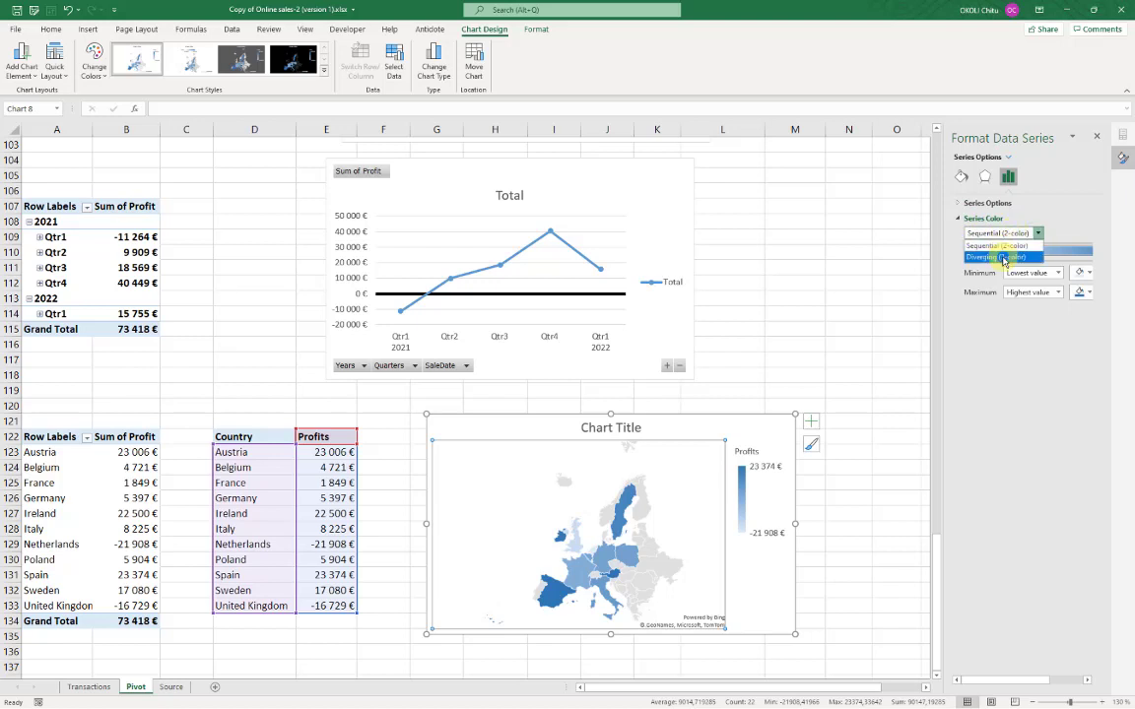
left_click(1003, 258)
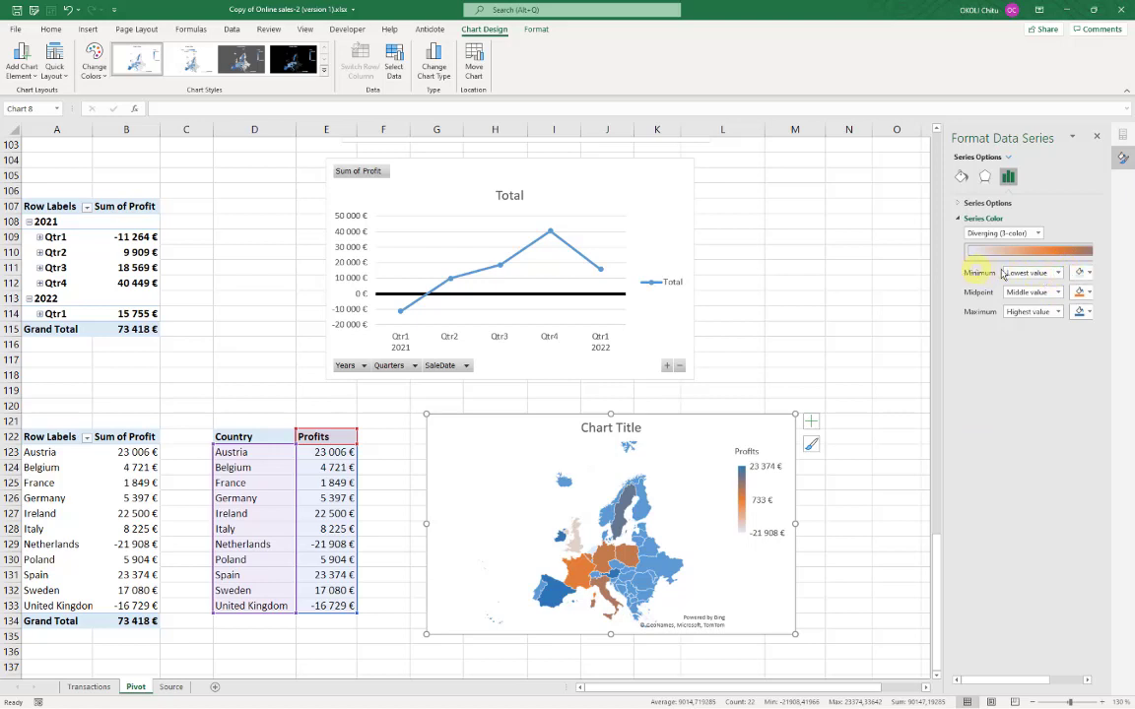
Set the Profits series' minimum color to red and its midpoint color to standard yellow
left_click(1083, 272)
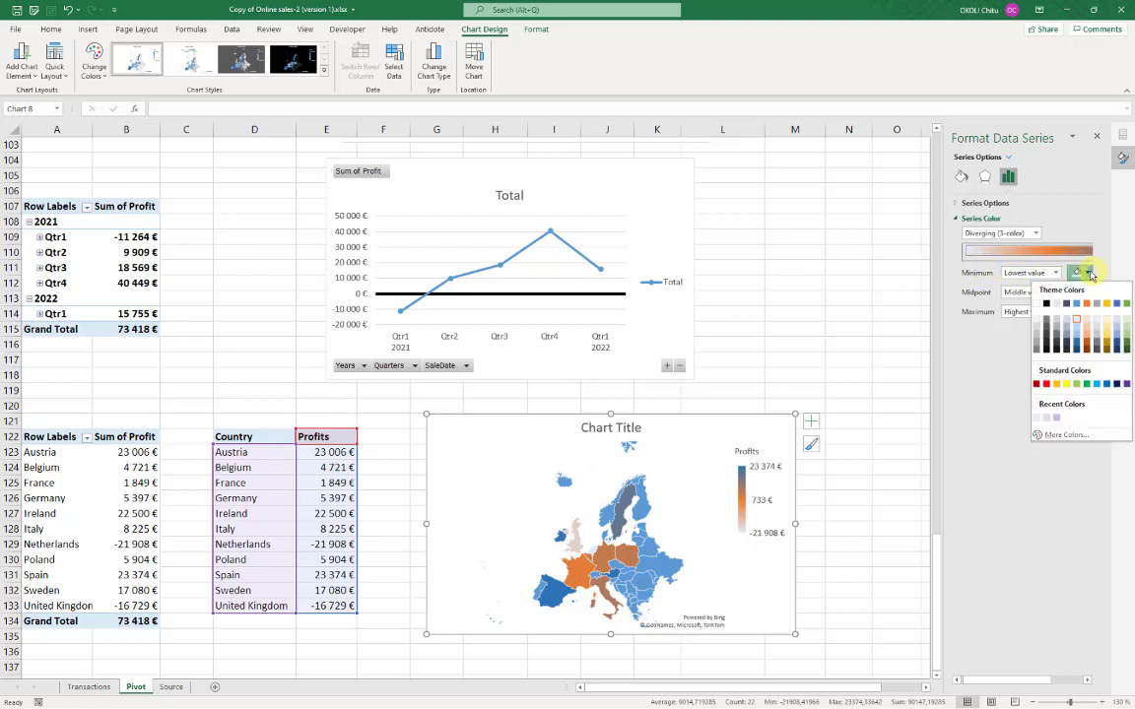
left_click(1048, 384)
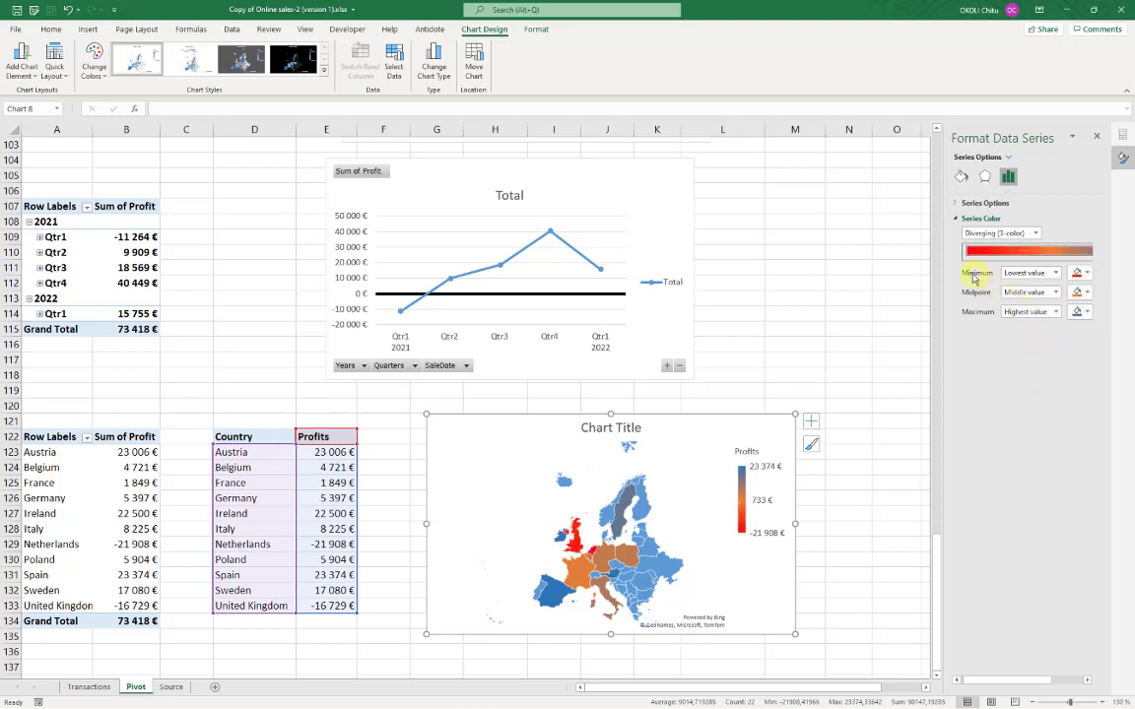
left_click(1088, 294)
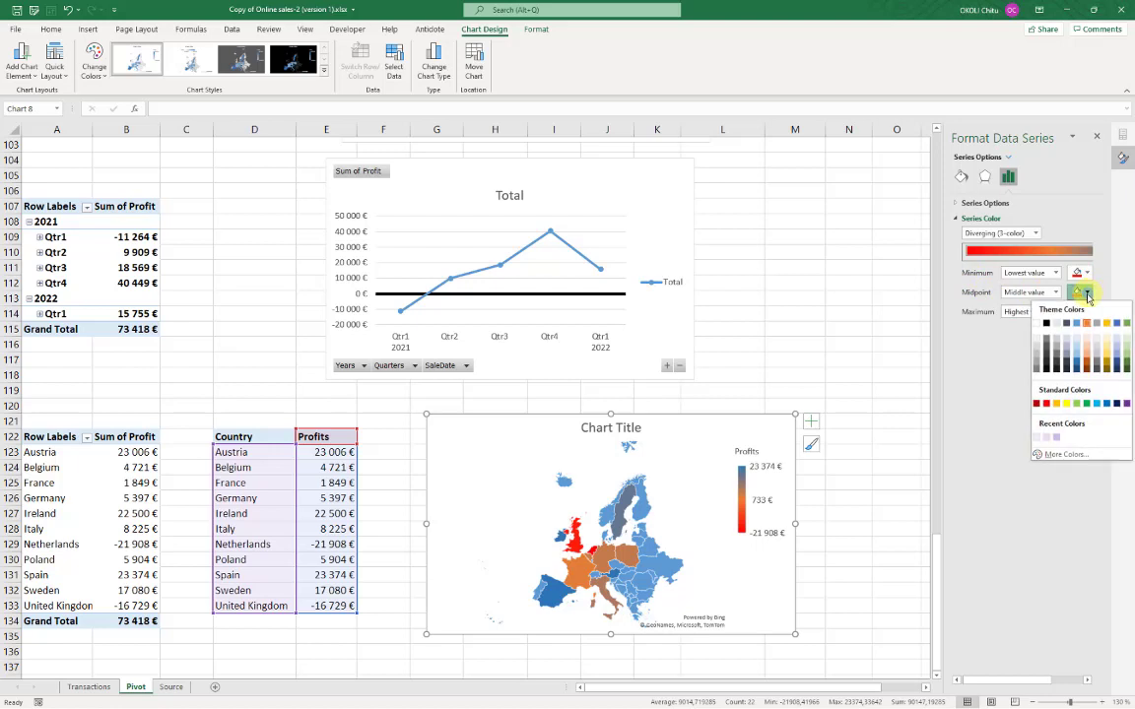
left_click(1108, 344)
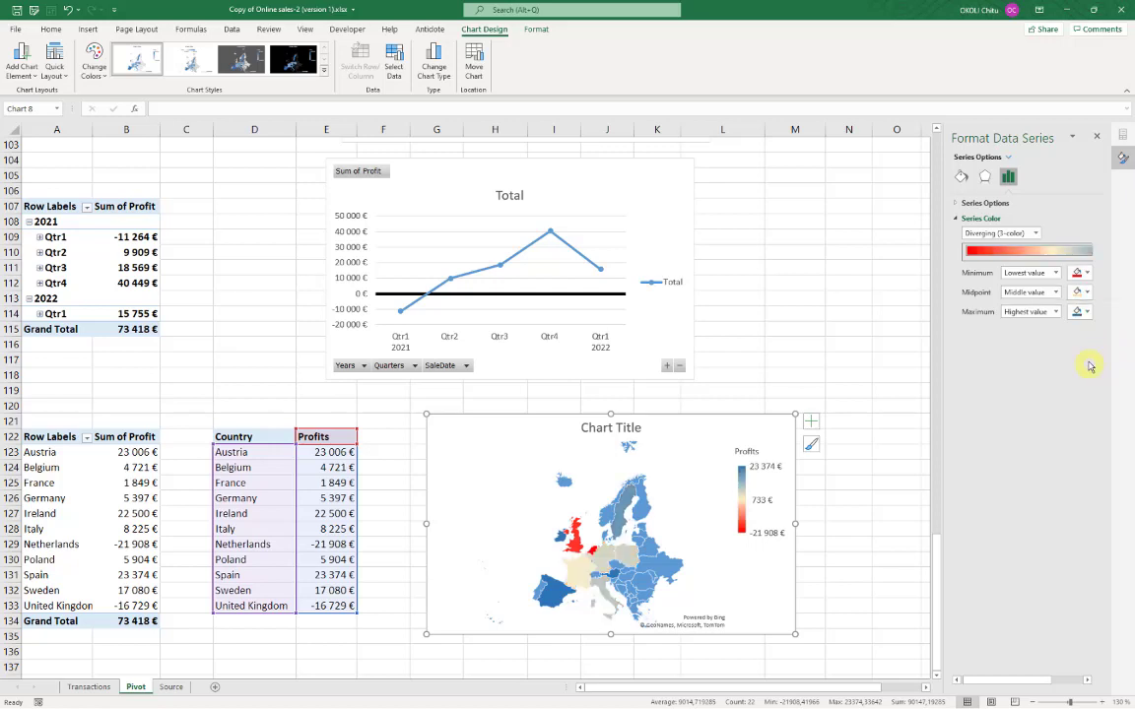
left_click(1089, 294)
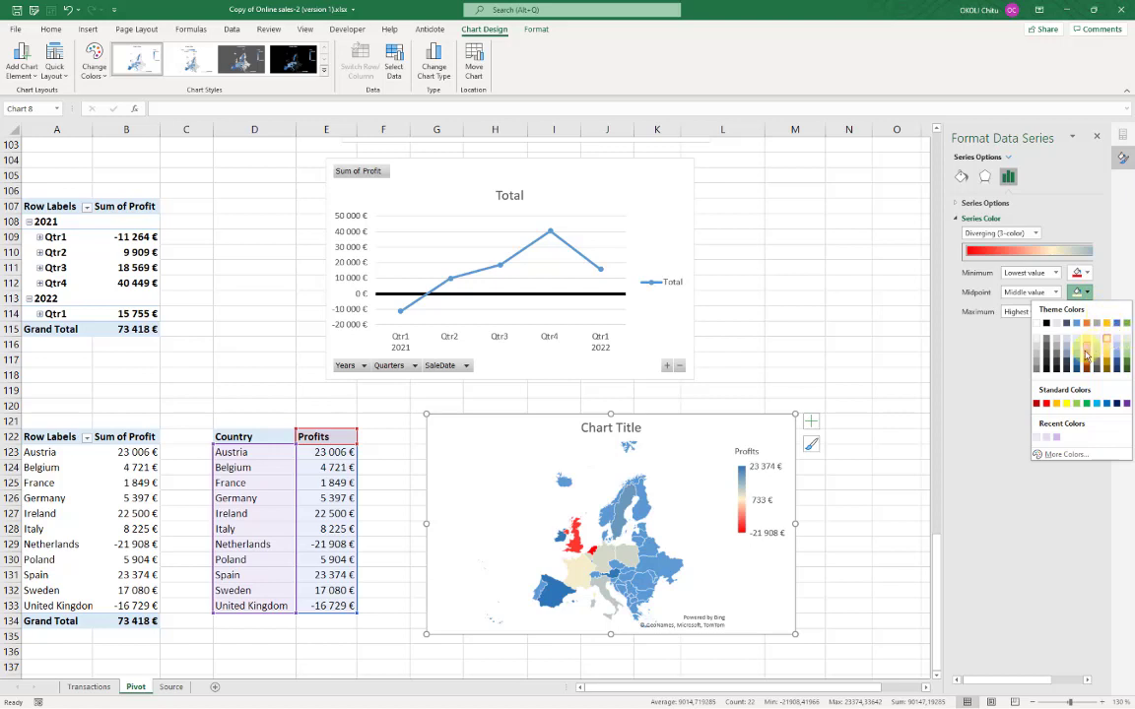
left_click(1068, 404)
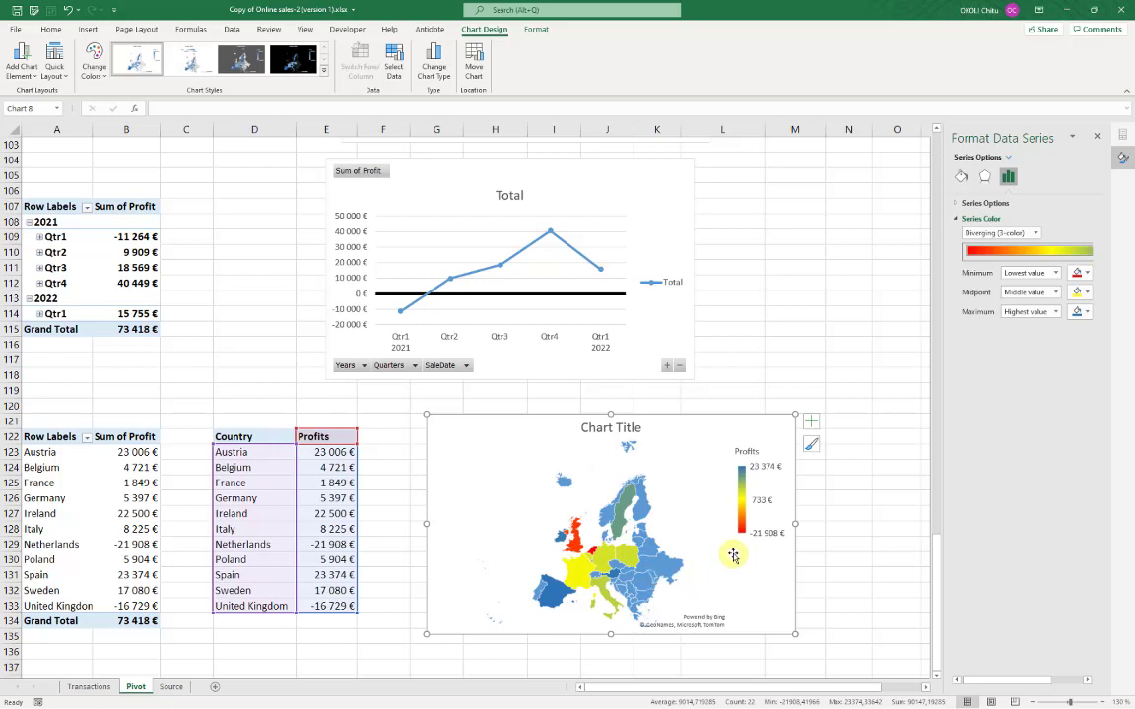
Apply the second chart style to the map chart and reapply the first to reset the countries without data to grey
left_click(727, 558)
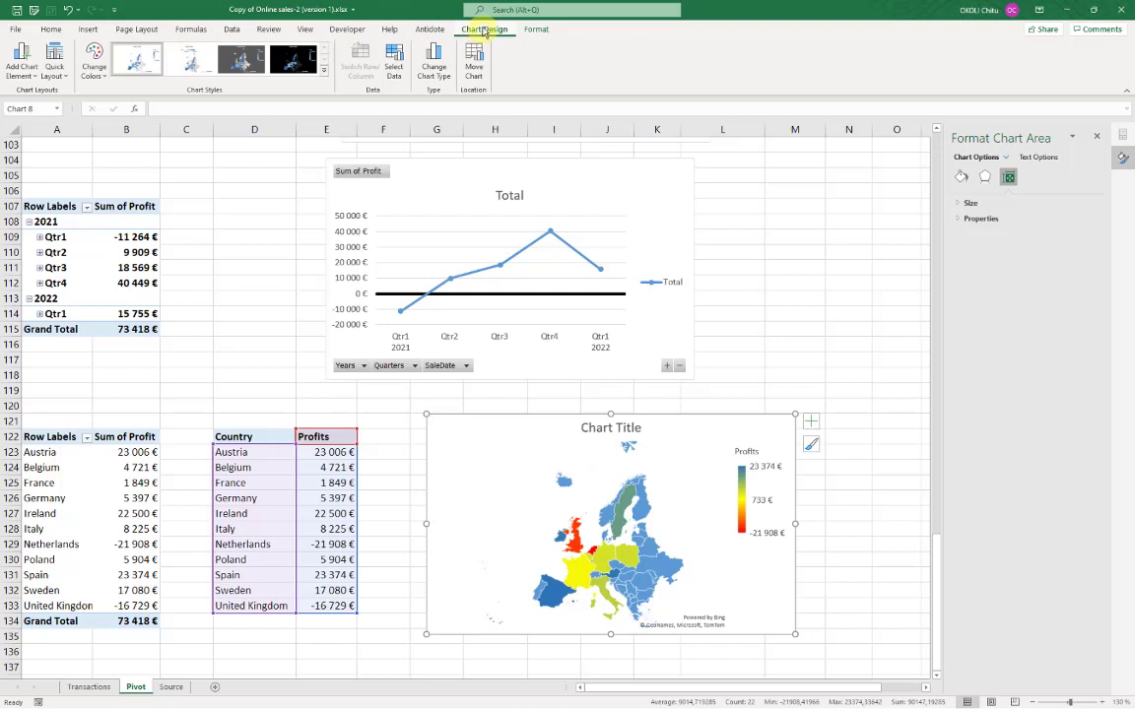
left_click(183, 65)
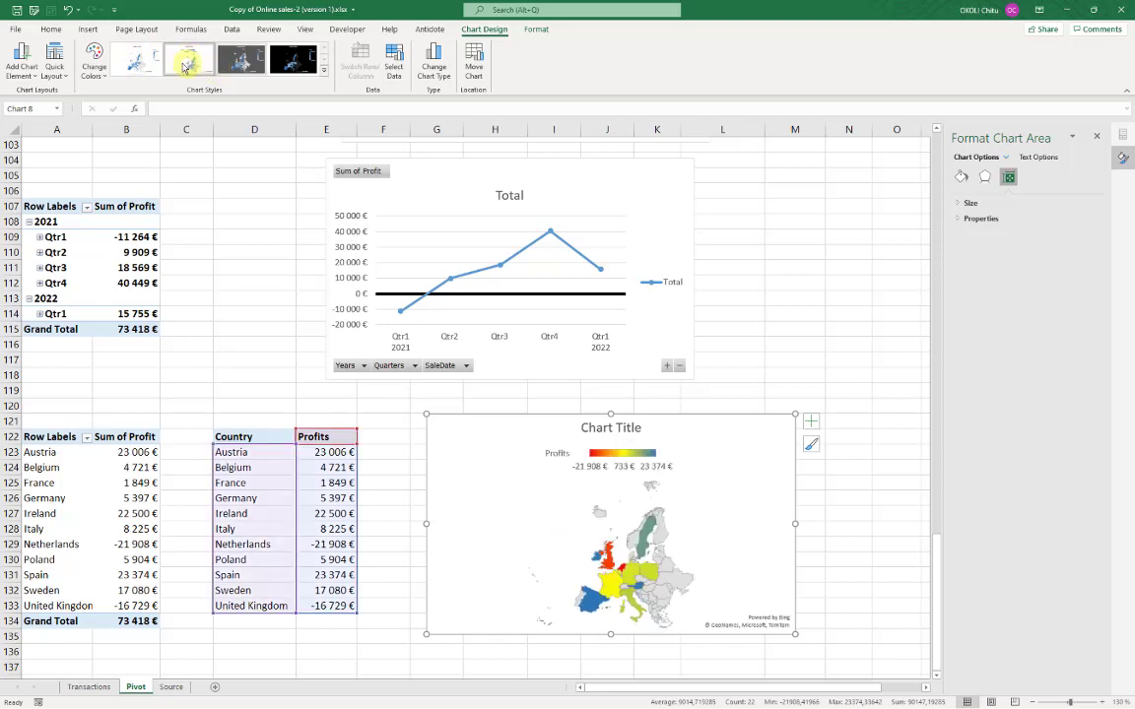
left_click(138, 62)
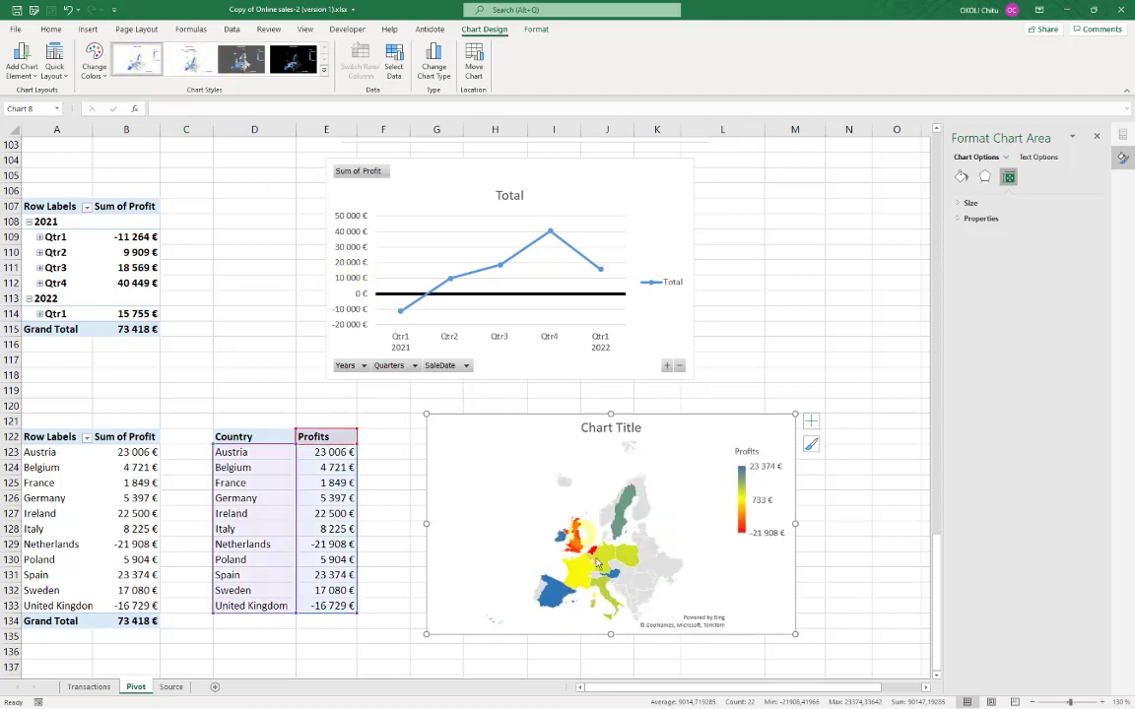
mouse_move(652, 572)
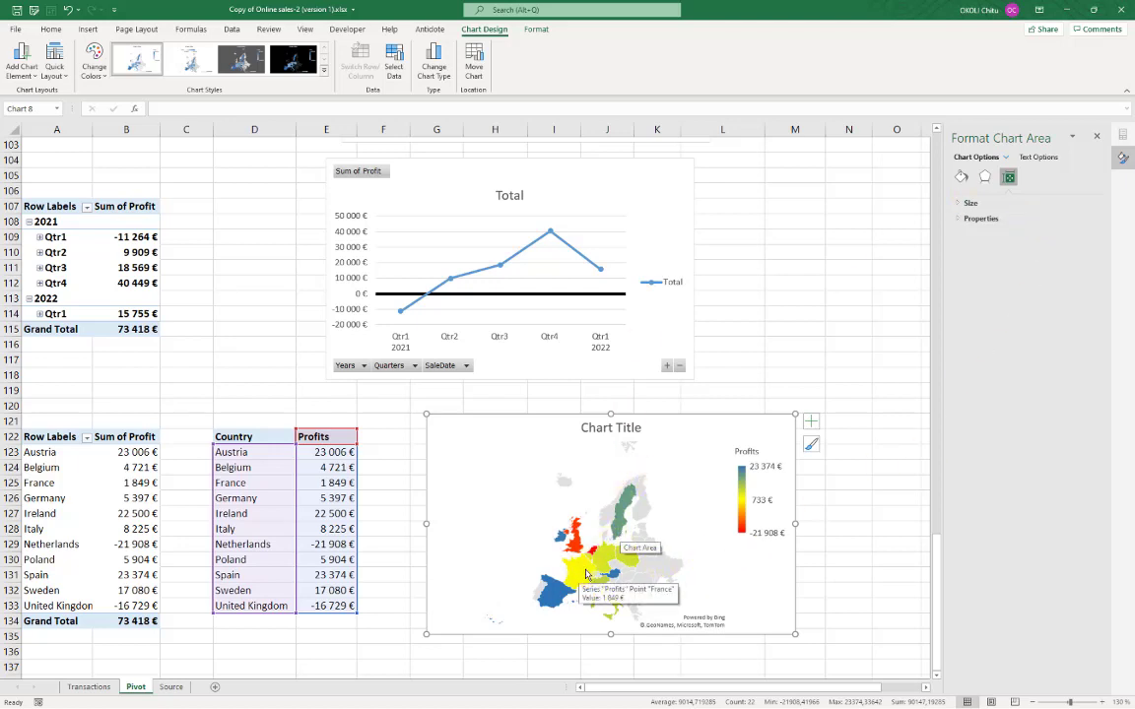
Change the Profits series' midpoint color to a custom pale yellow, RGB 255, 255, 159
left_click(1008, 158)
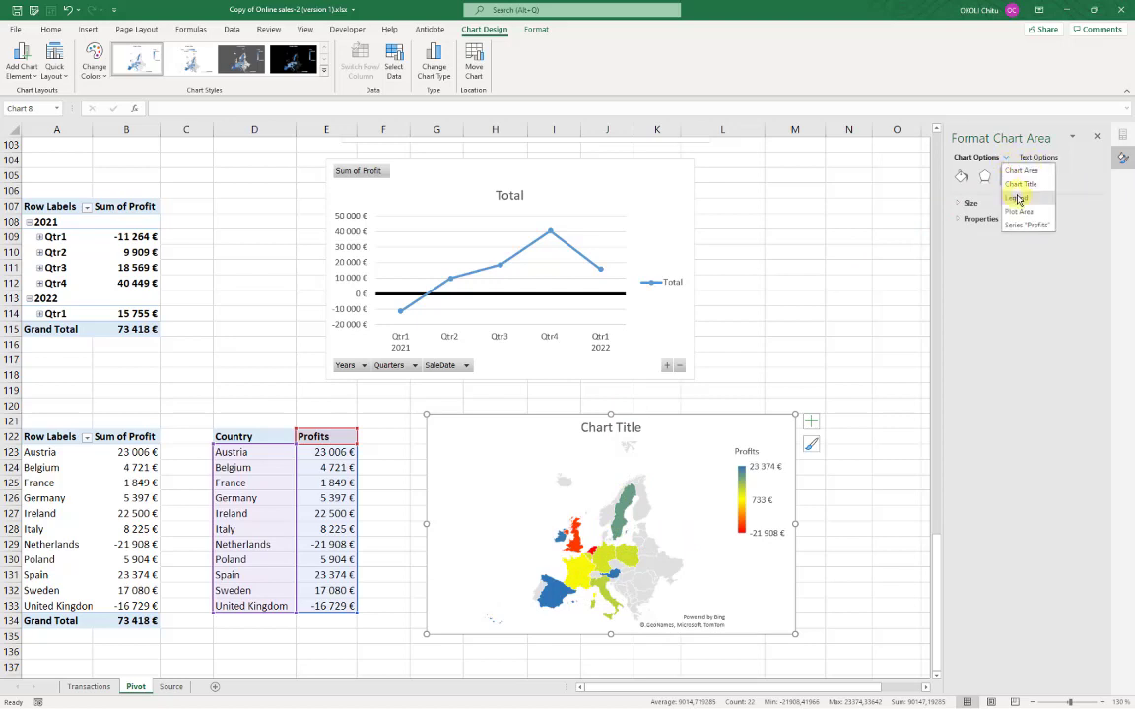
left_click(1023, 224)
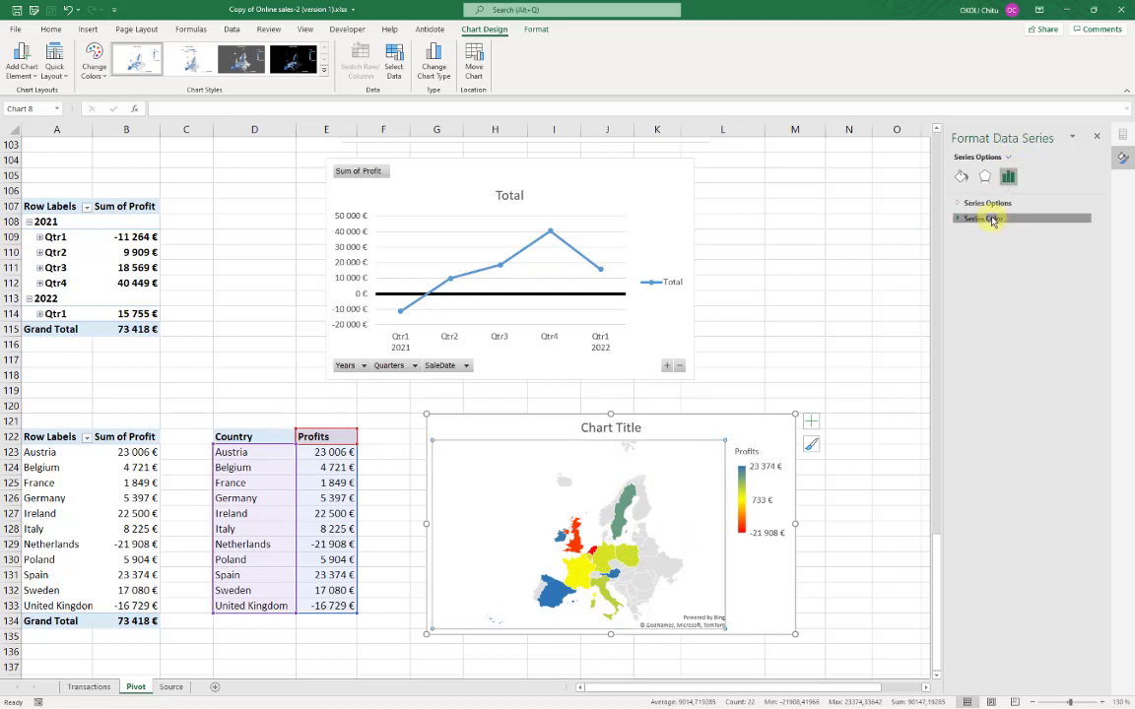
left_click(993, 218)
left_click(1089, 293)
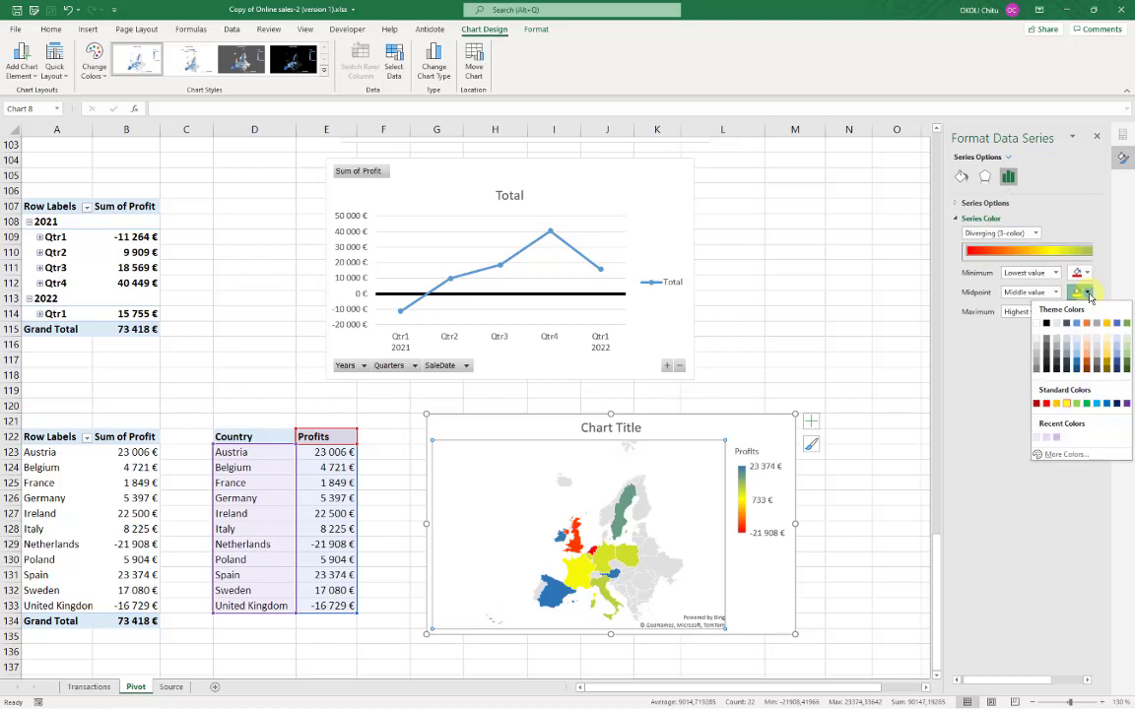
left_click(1067, 454)
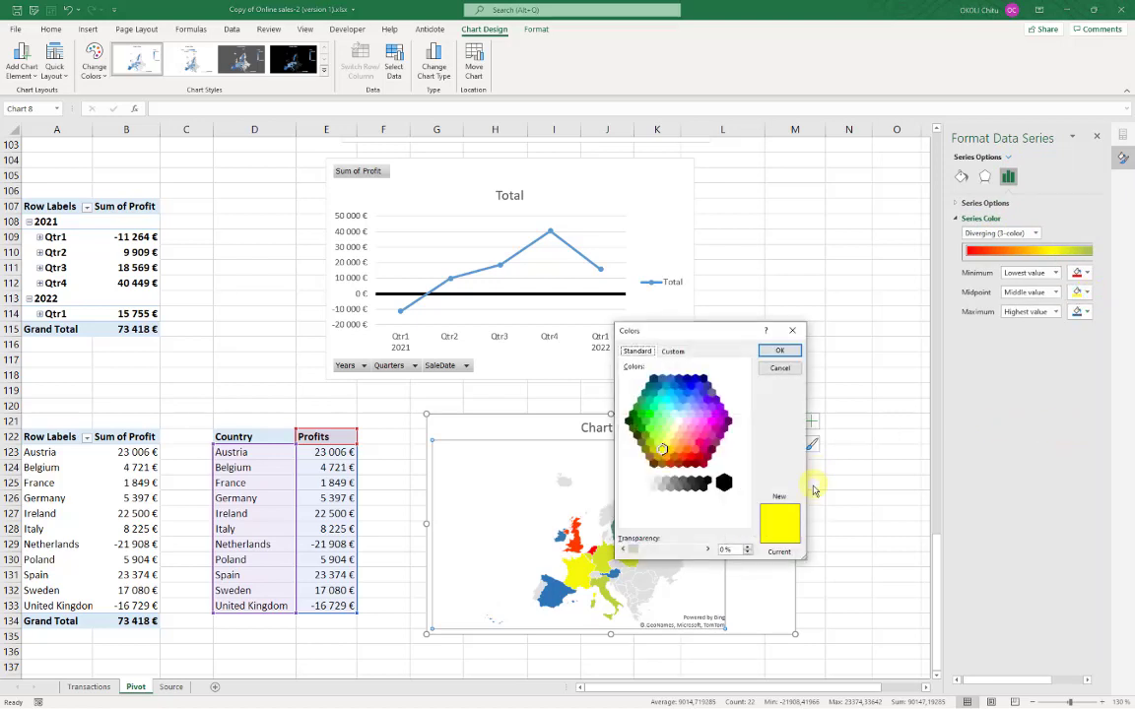
left_click(673, 351)
left_click_drag(743, 417, 746, 393)
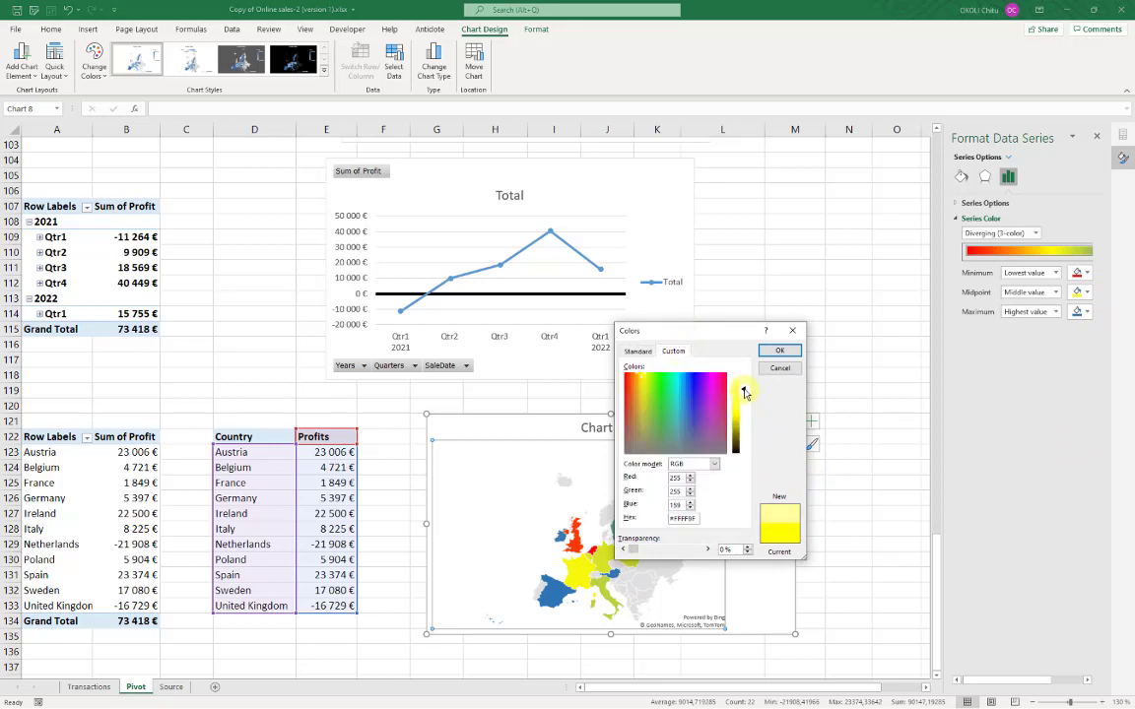
left_click(781, 351)
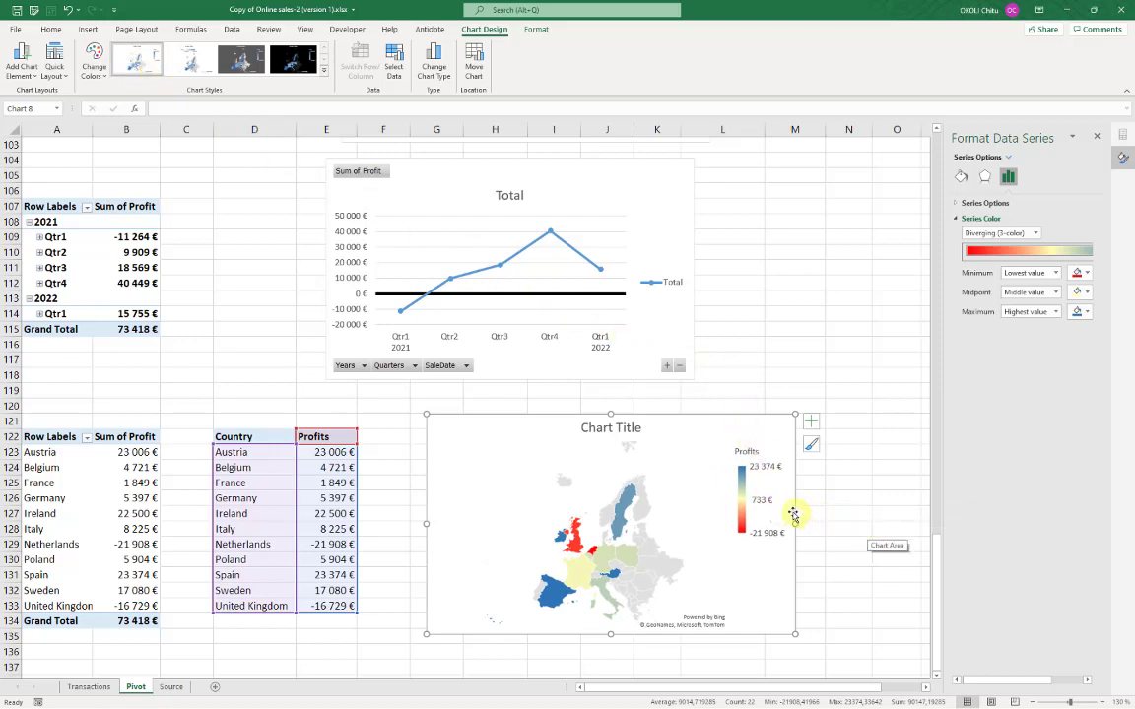
Enter a Region and Sales table at D138:E141 with Île-de-France 77000, Nouvelle-Aquitaine 50000 and Grand Est 20333
scroll(402, 583, "down", 2)
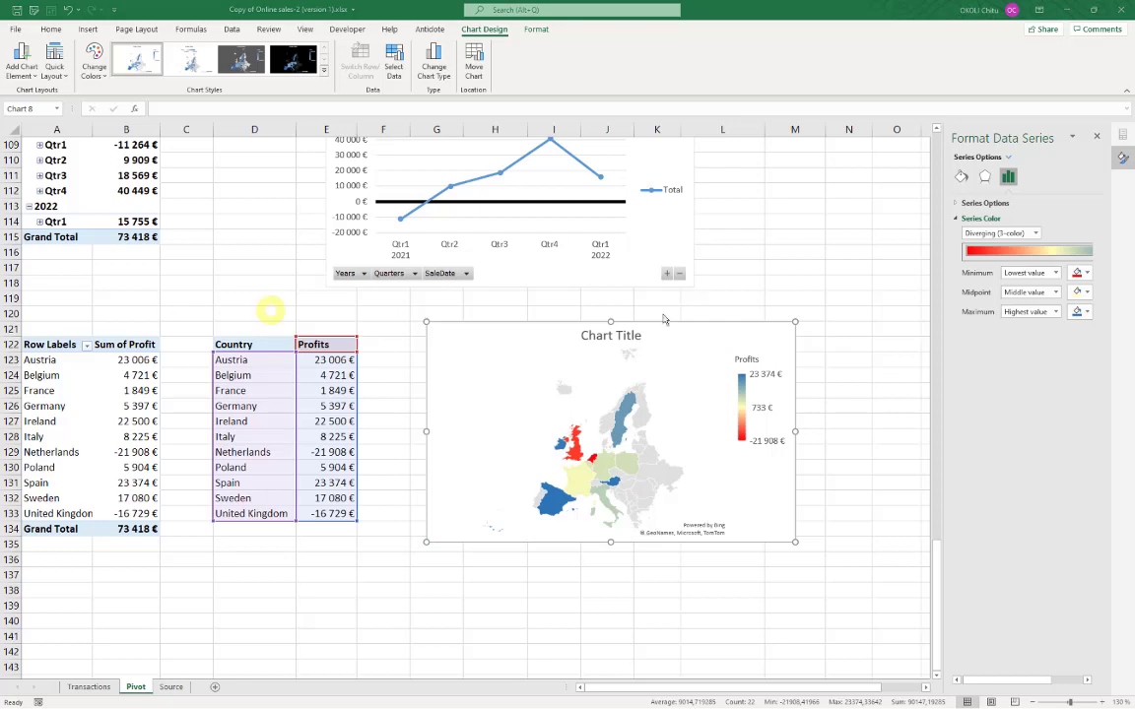
left_click(243, 589)
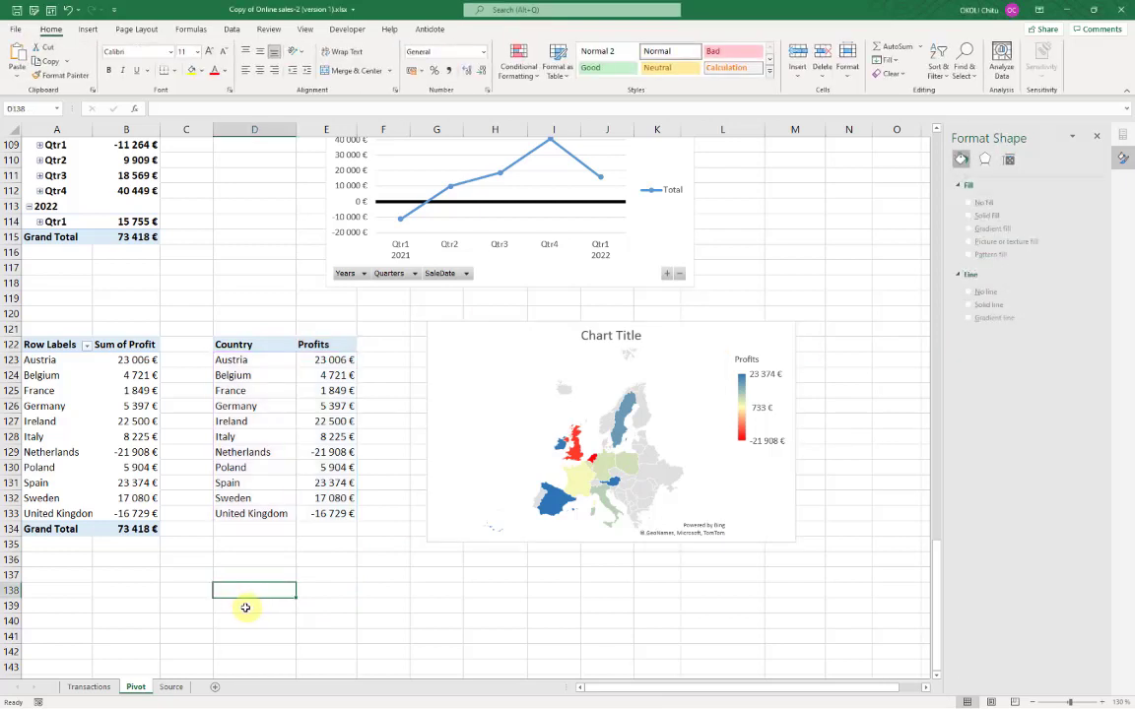
type("Region\tSales Île-de-France\t77000 Nouvelle-Aquitaine\t50000 Grand Est\t20333")
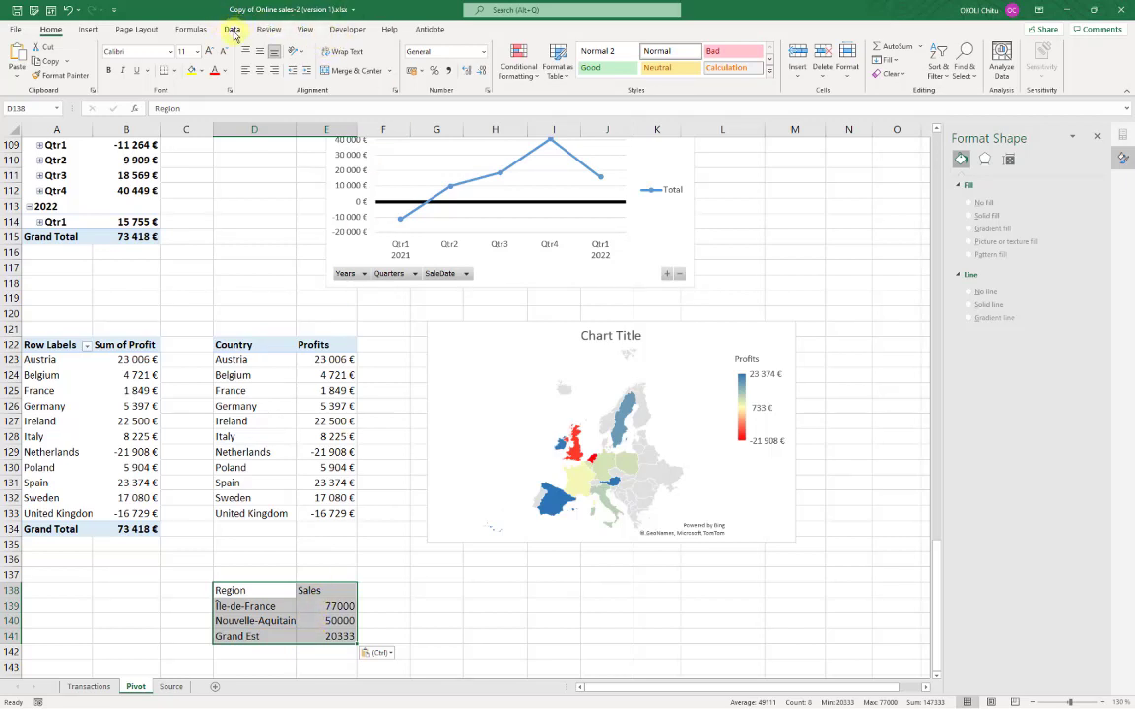
Insert a filled map chart from the Region and Sales table and place it below the Profits map chart
left_click(88, 29)
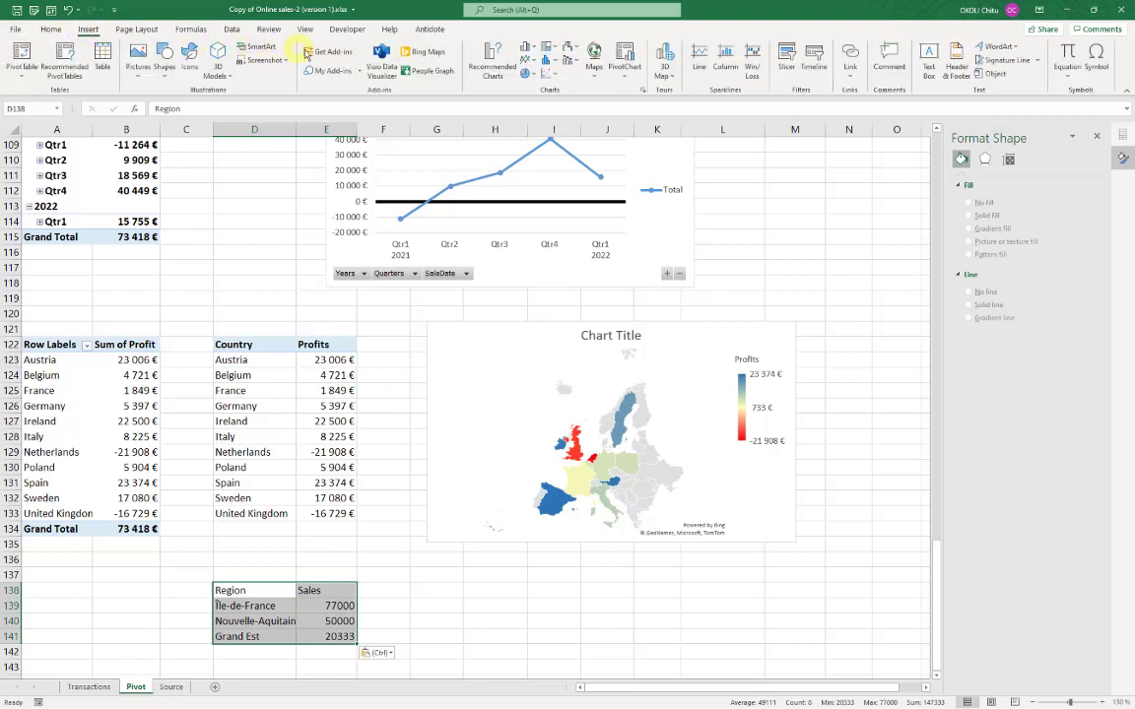
left_click(595, 73)
left_click(599, 117)
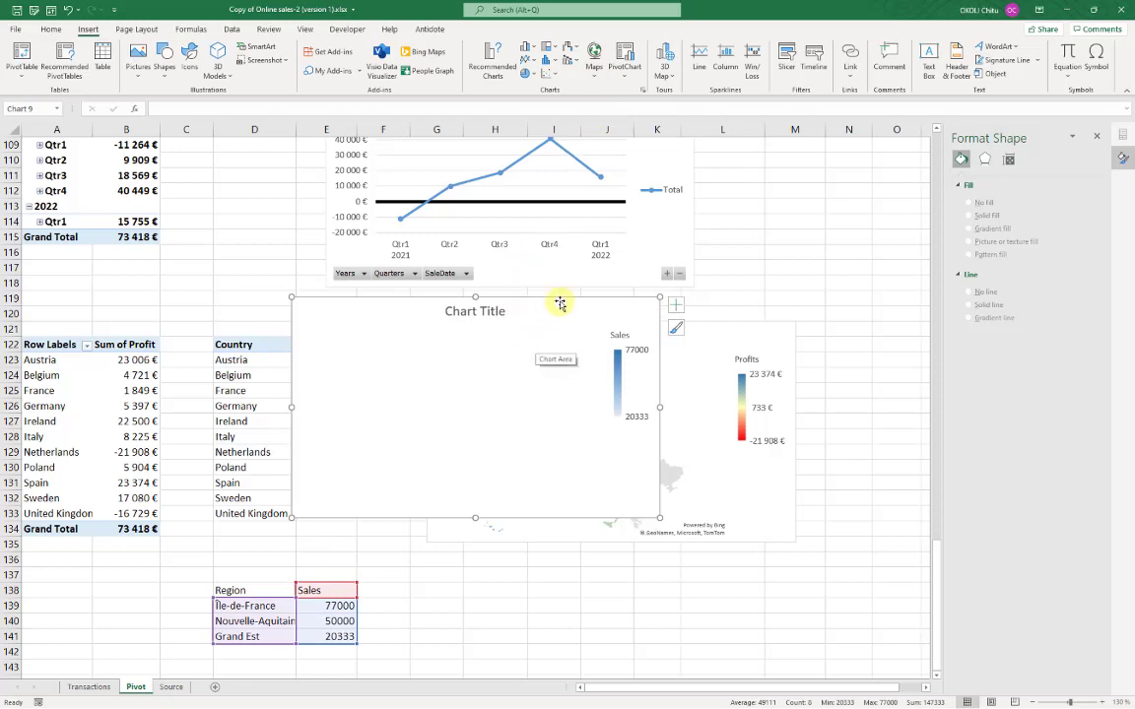
left_click_drag(563, 304, 718, 565)
scroll(864, 513, "down", 3)
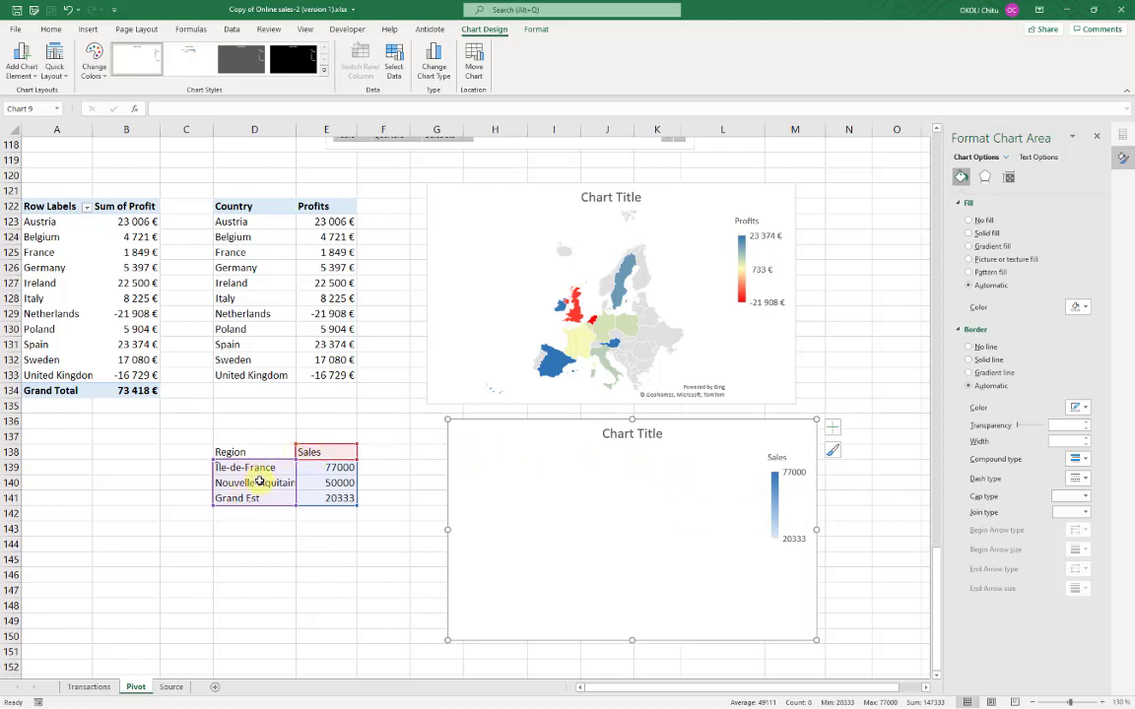
Check the region names in D139:D141 and refresh the Sales map chart to reload its map information
left_click(258, 481)
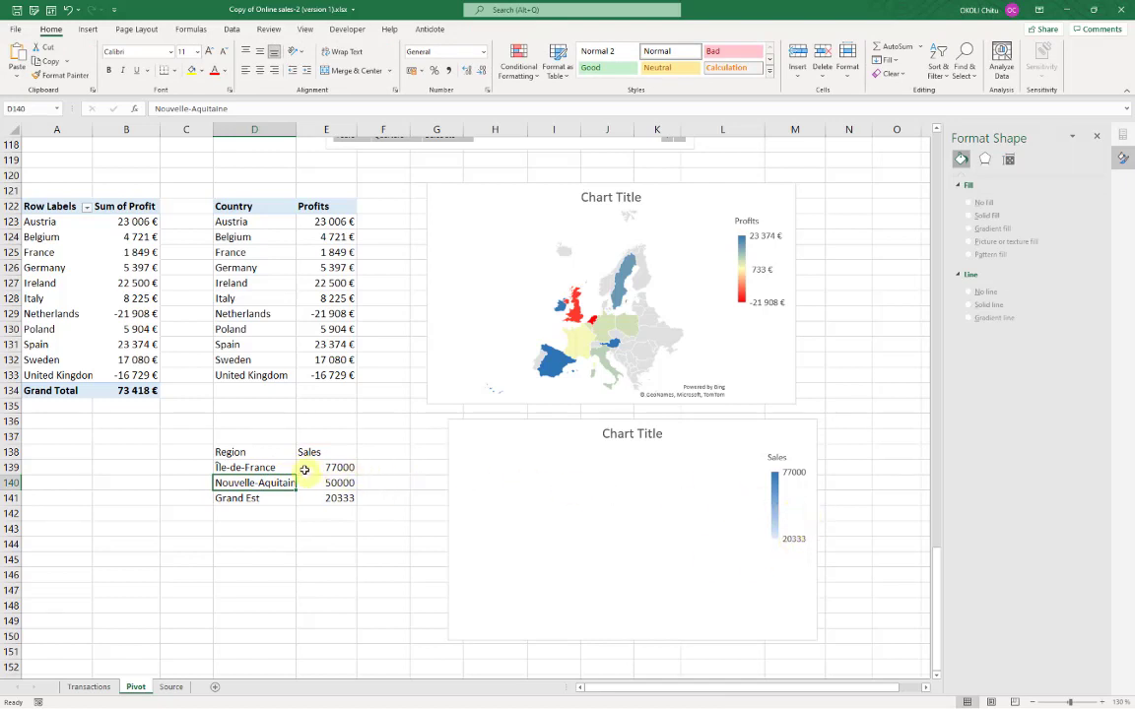
left_click_drag(274, 466, 266, 499)
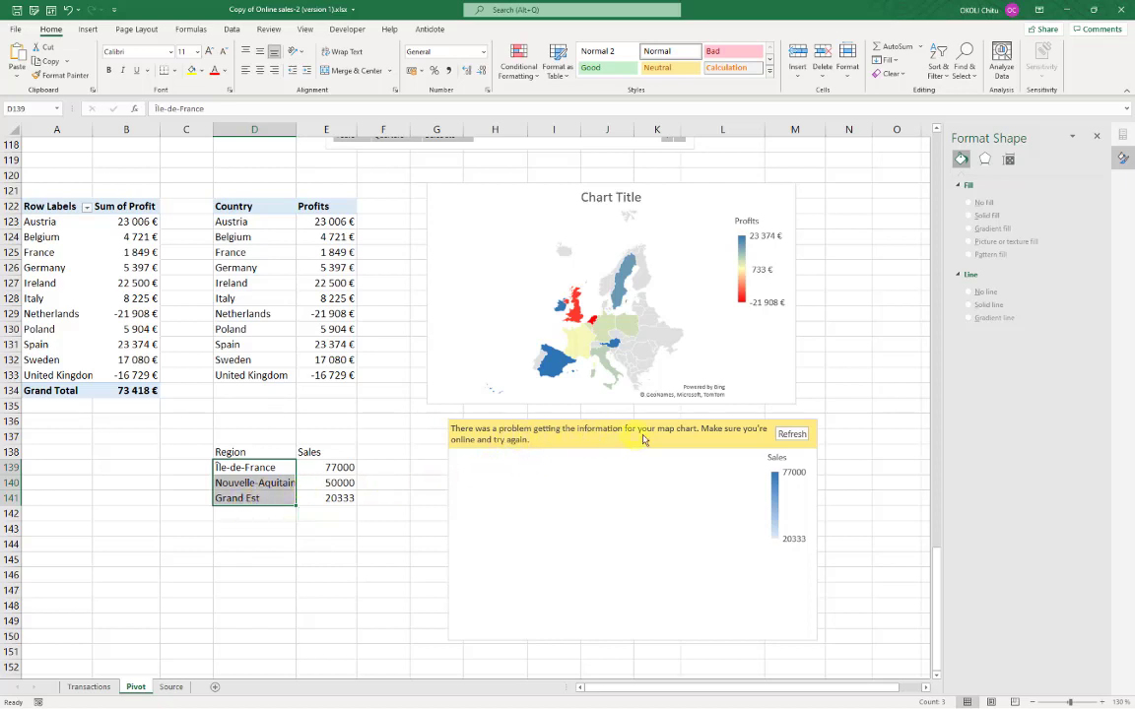
left_click(803, 434)
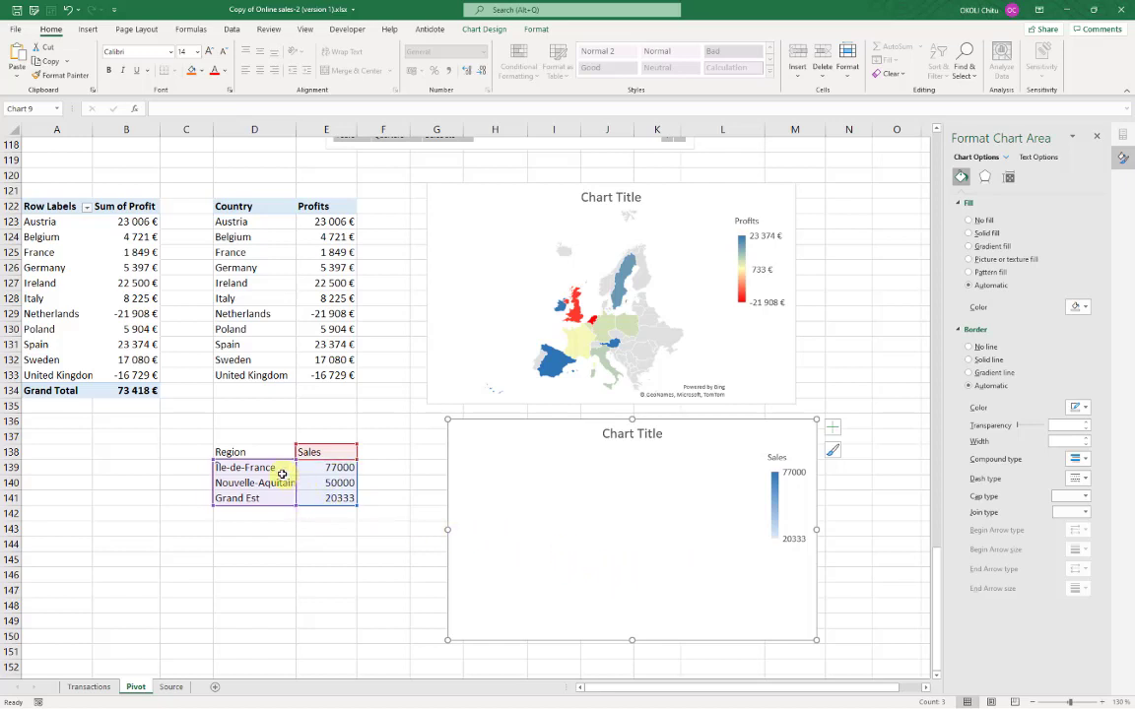
left_click(266, 470)
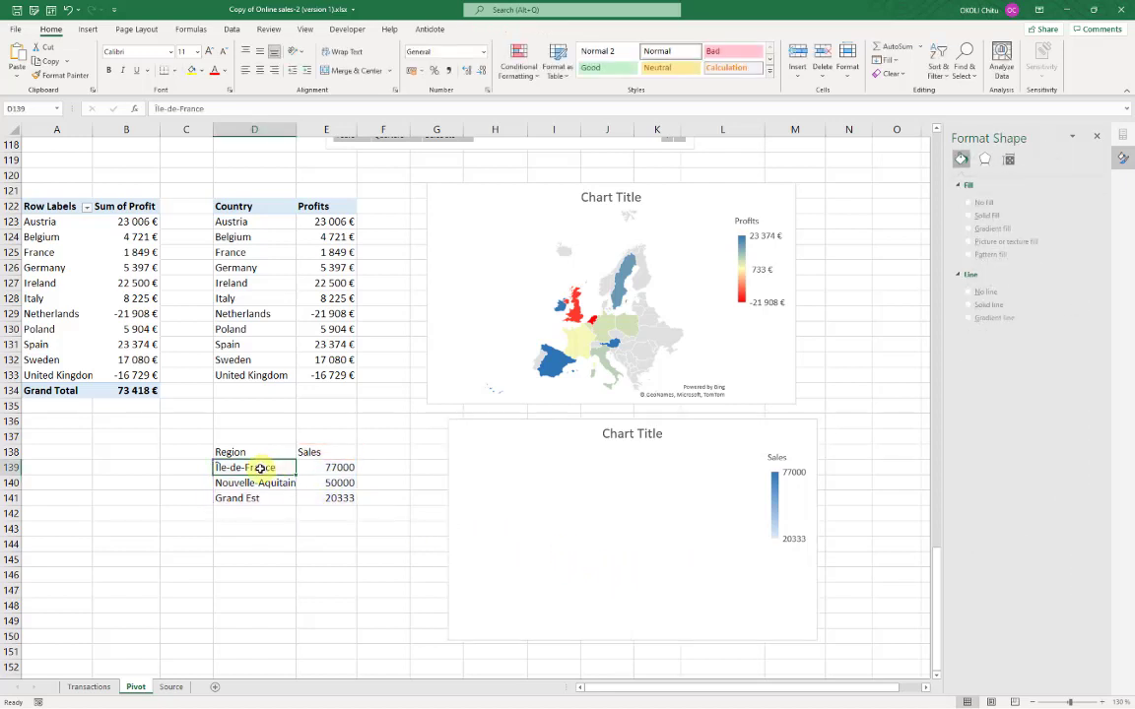
Examine the Sales map chart against the region names in D139:D141 and open the chart's location-plotting notice
left_click_drag(259, 470, 258, 498)
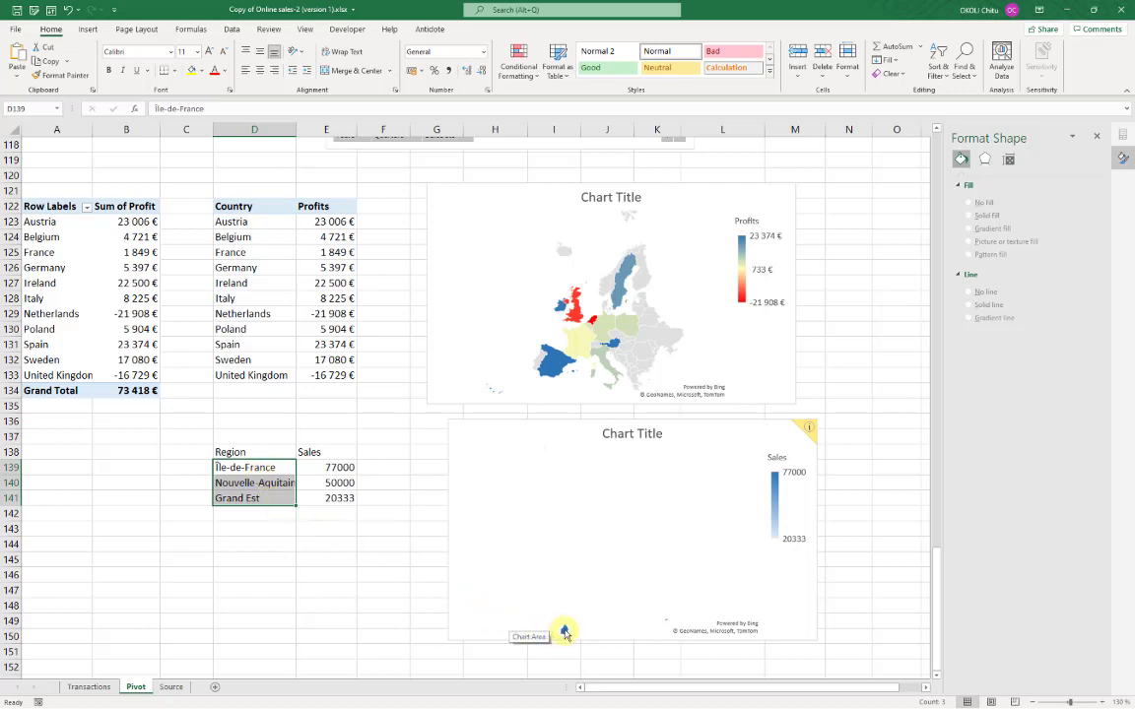
mouse_move(566, 632)
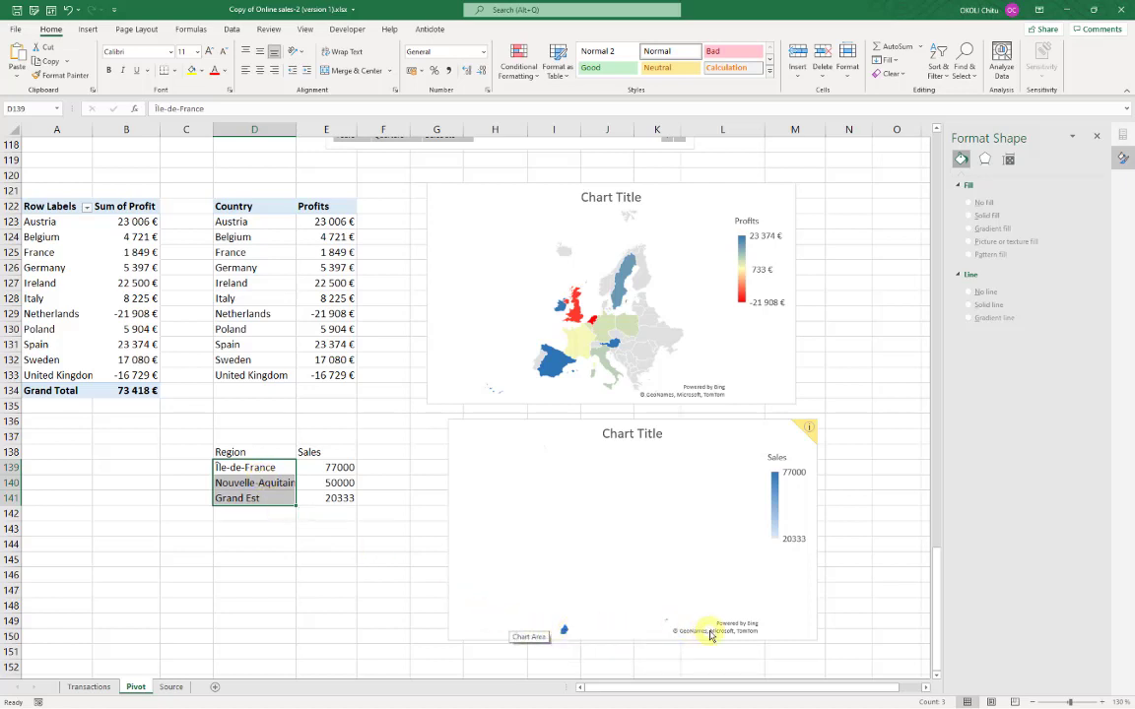
left_click(809, 431)
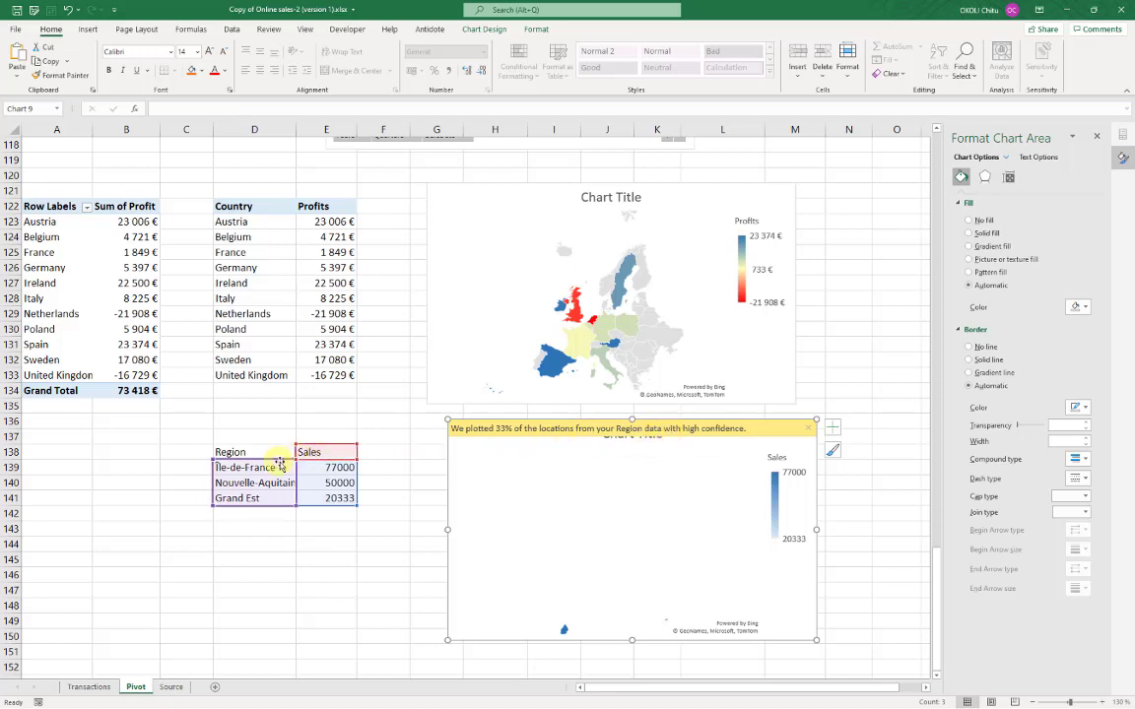
Convert the region names in D139:D141 to the Geography data type for the Sales map chart
left_click(278, 464)
left_click_drag(277, 464, 258, 498)
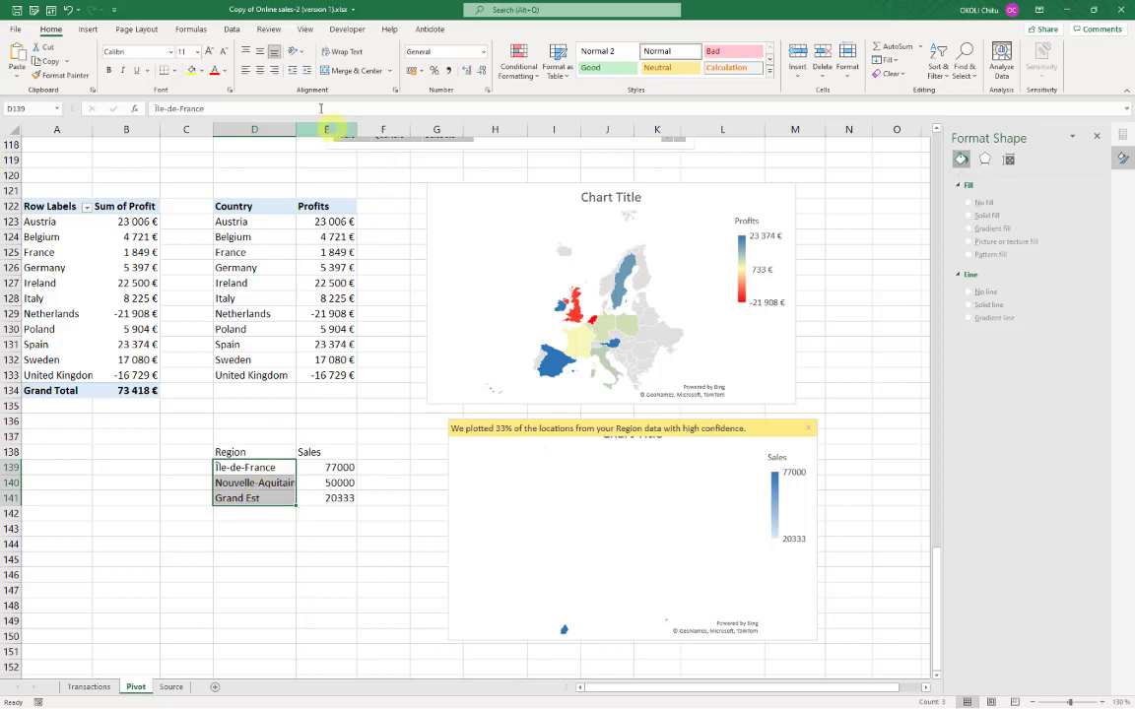
left_click(232, 30)
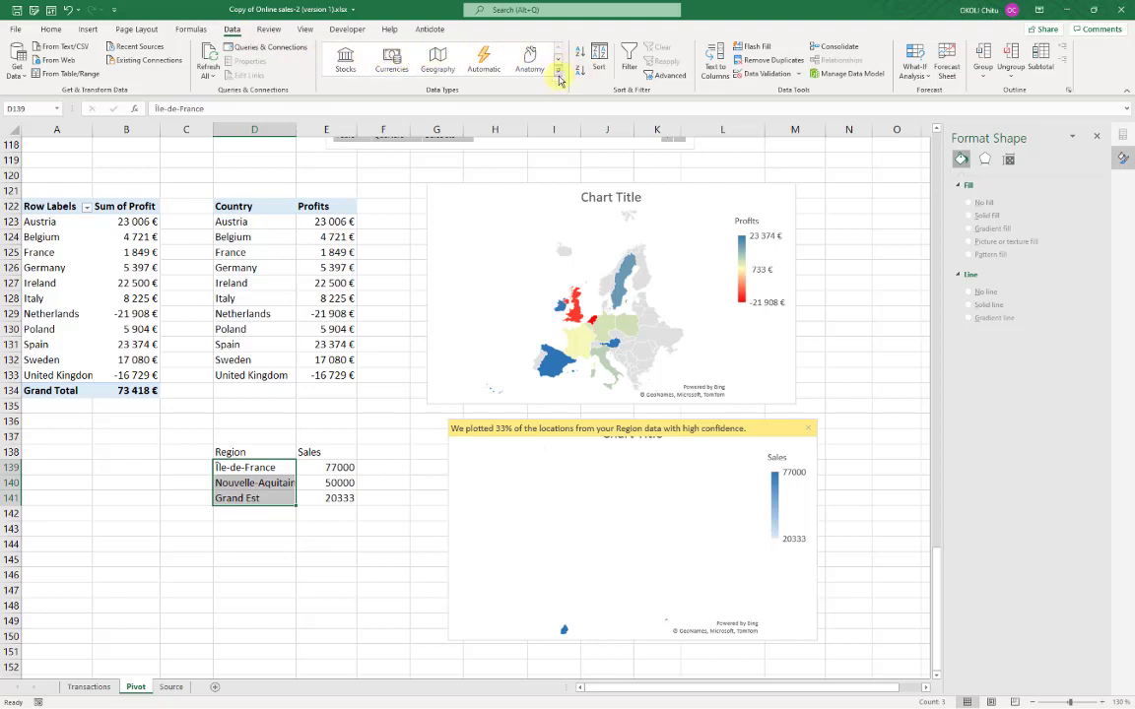
left_click(558, 71)
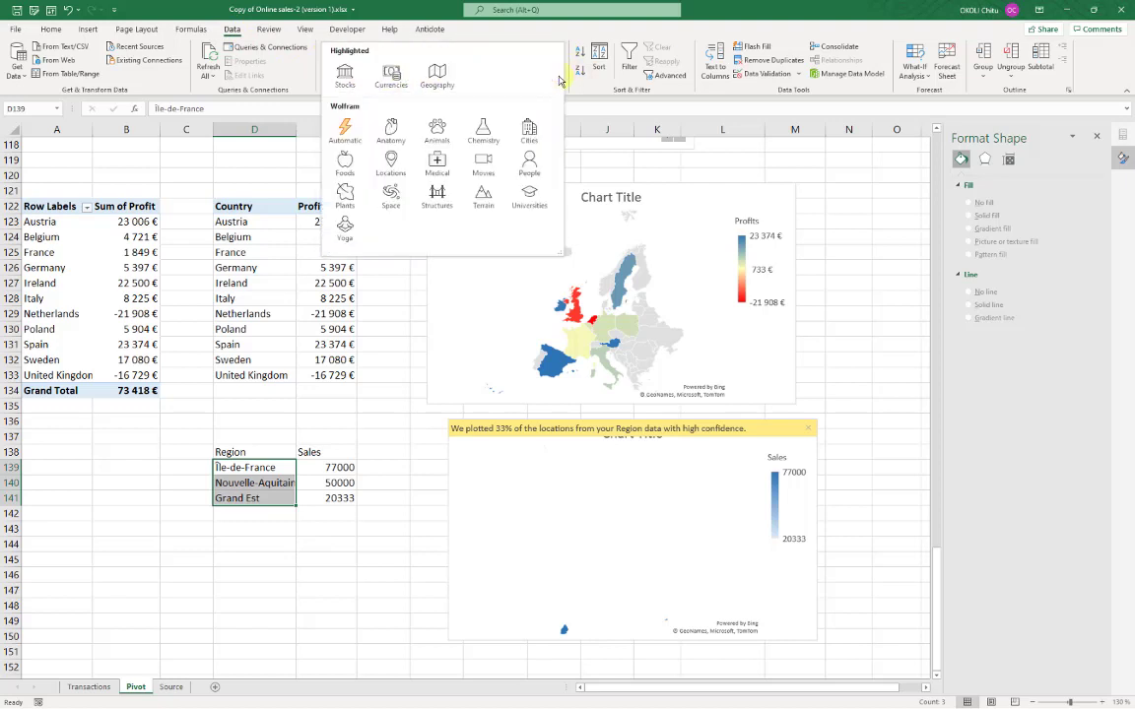
left_click(437, 78)
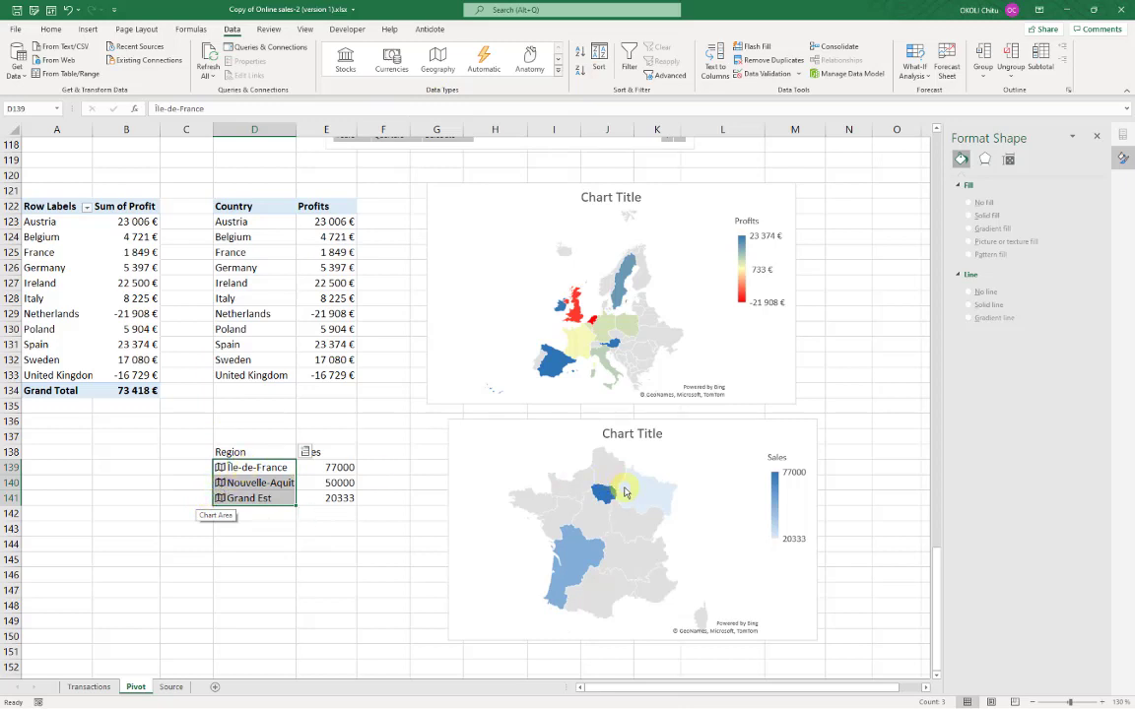
mouse_move(558, 497)
mouse_move(599, 498)
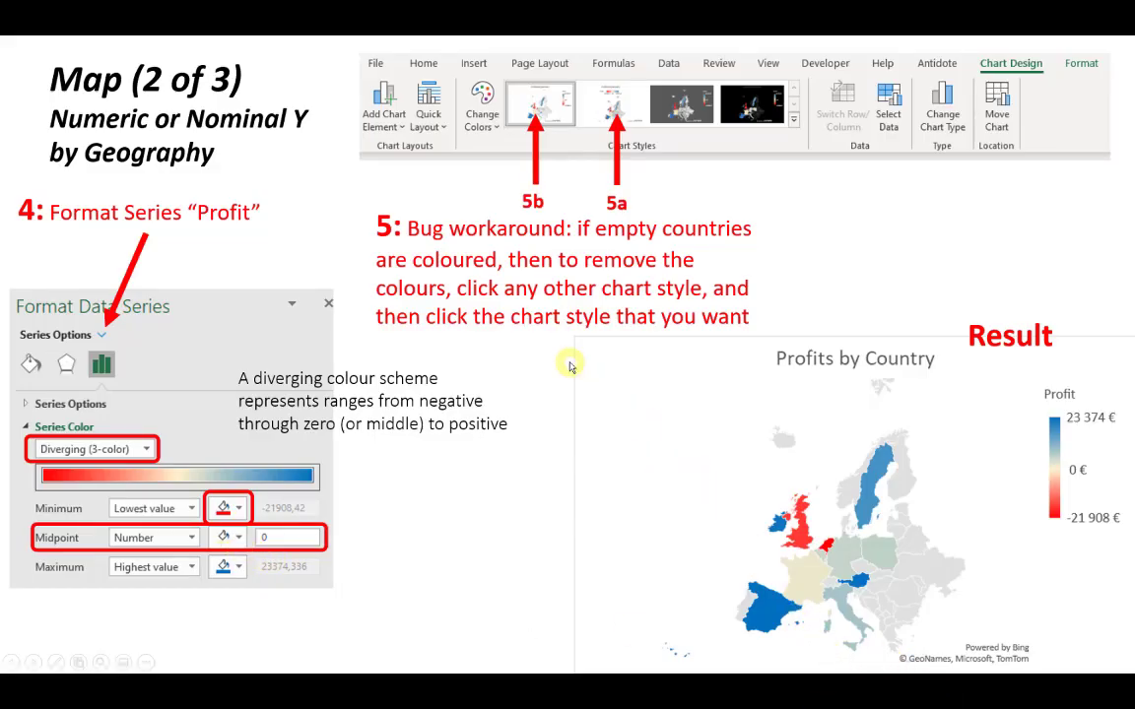
left_click(567, 369)
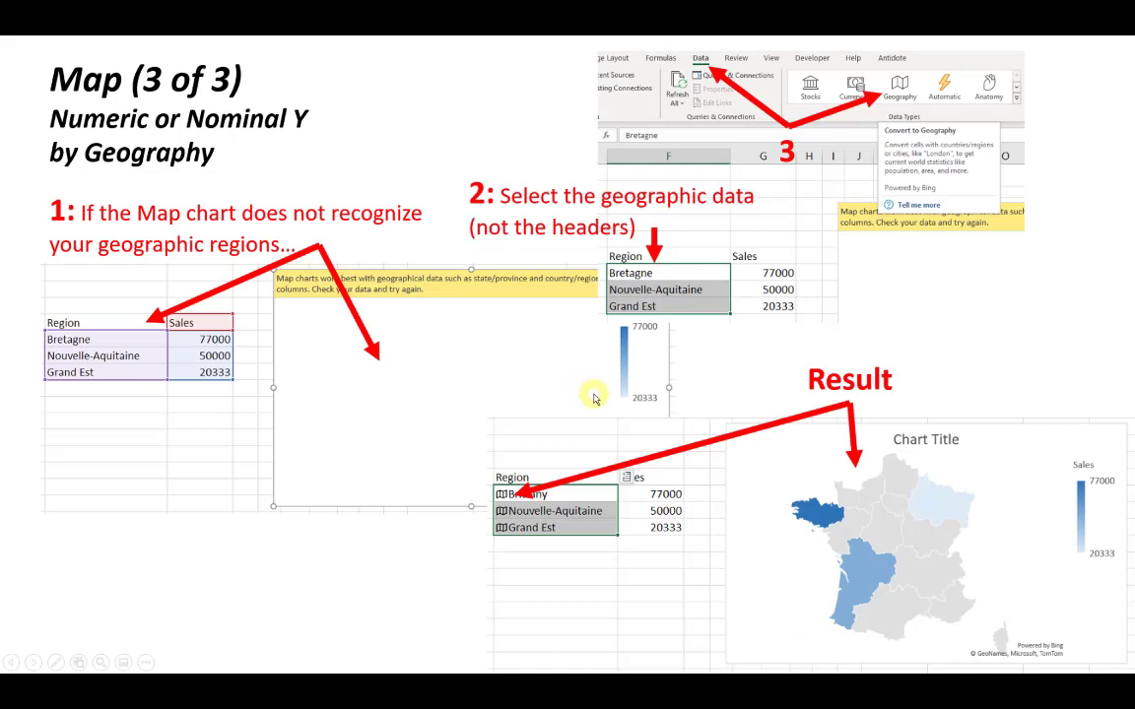